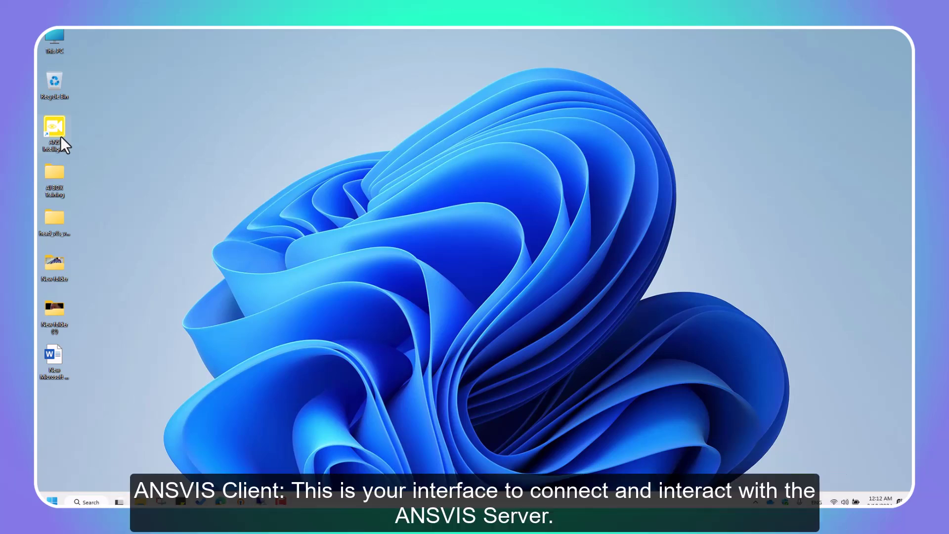
- Launch the ANSVIS Intelligent Vision System client from its desktop shortcut
{"action": "left_click", "coordinate": [59, 137]}
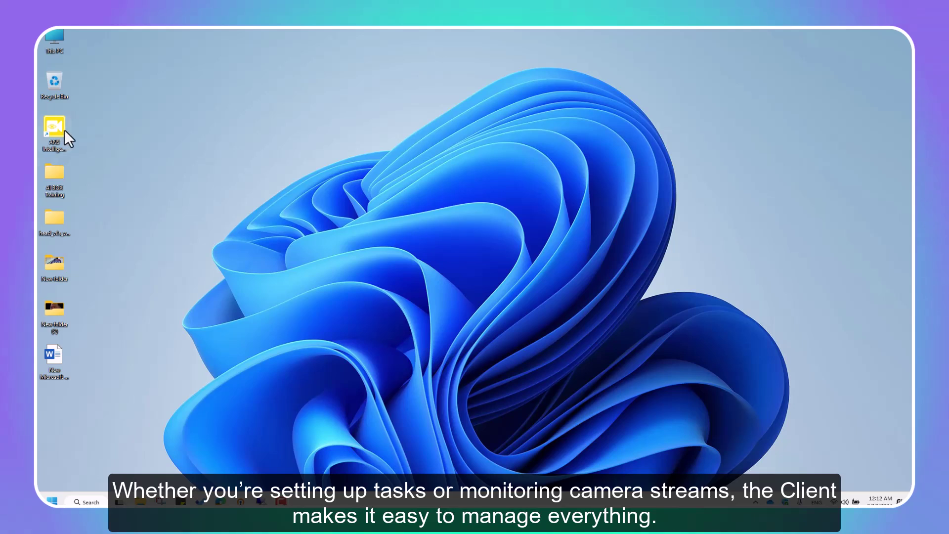
{"action": "double_click", "coordinate": [64, 130]}
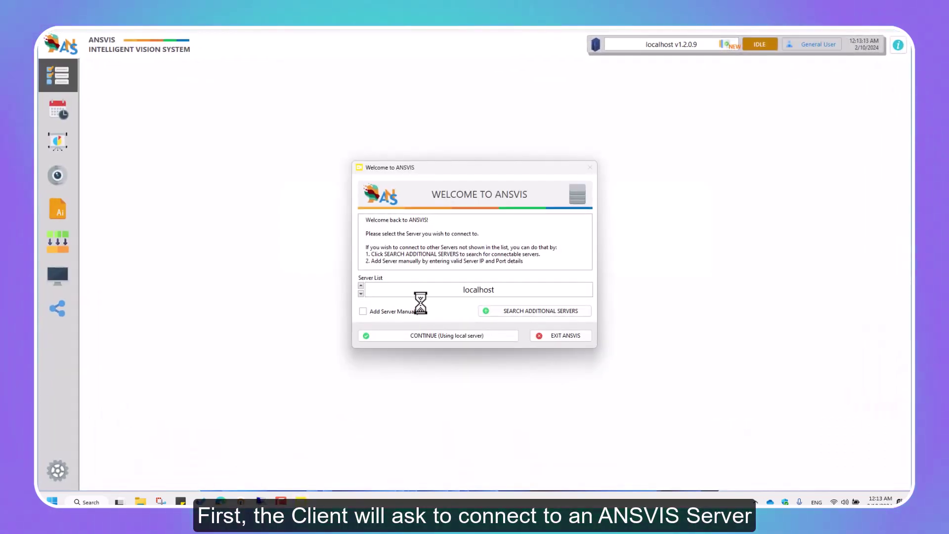
- Search the network for more servers, finding 192.168.1.15, and keep localhost selected
{"action": "left_click", "coordinate": [493, 311]}
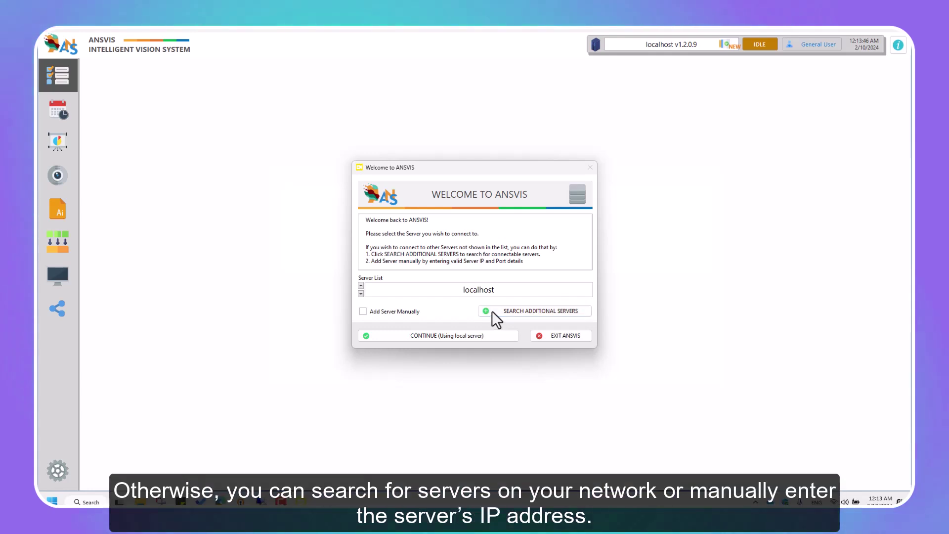
{"action": "left_click", "coordinate": [473, 292]}
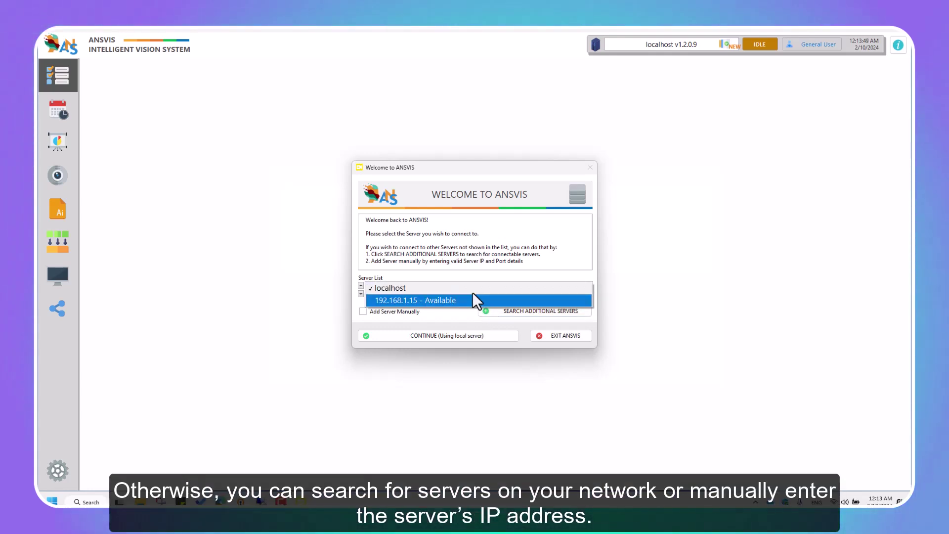
{"action": "left_click", "coordinate": [468, 288]}
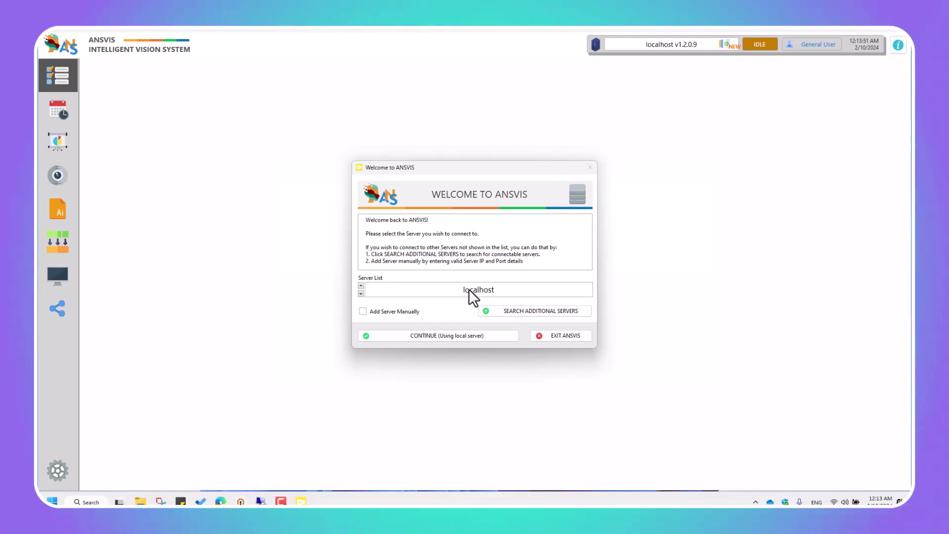
- Connect to localhost, then browse the Event log, the Summary charts and the Camera Configuration page
{"action": "left_click", "coordinate": [467, 333]}
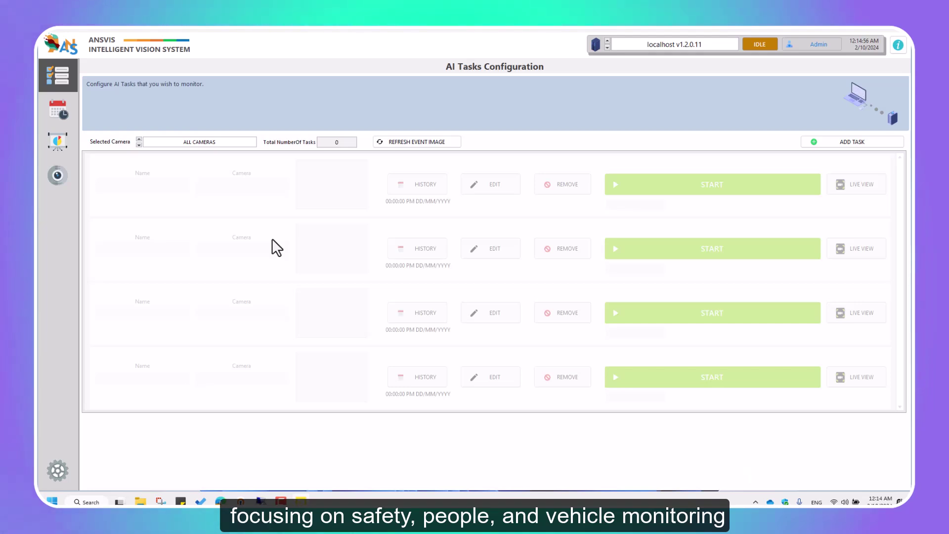
{"action": "left_click", "coordinate": [66, 112]}
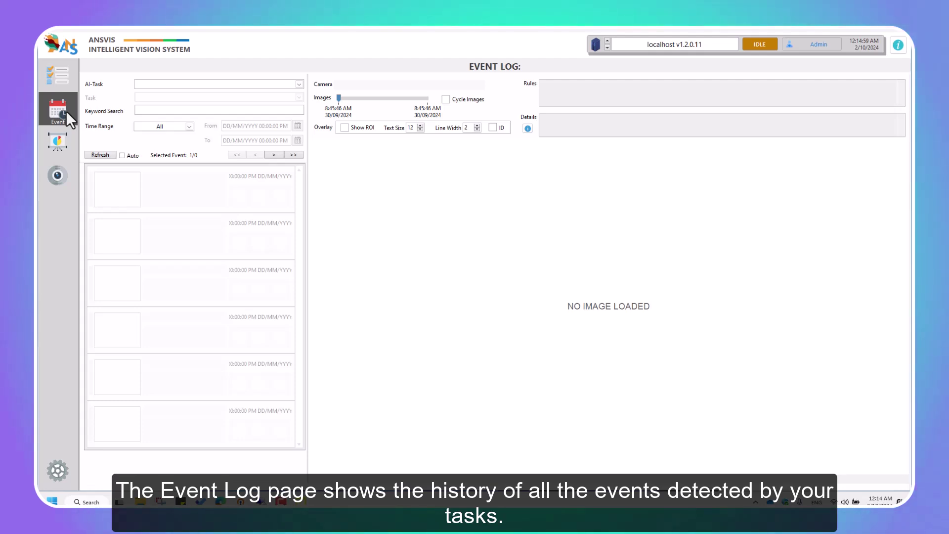
{"action": "left_click", "coordinate": [65, 140]}
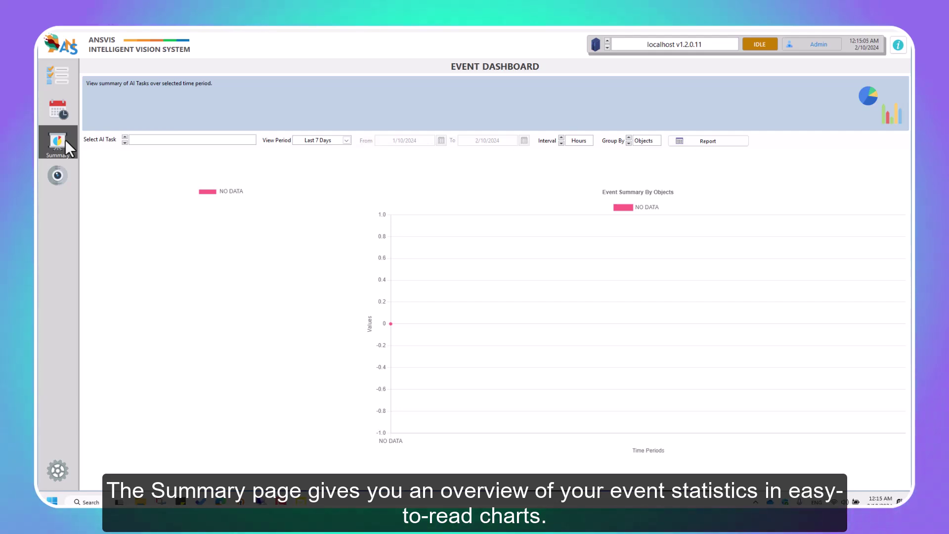
{"action": "left_click", "coordinate": [65, 174]}
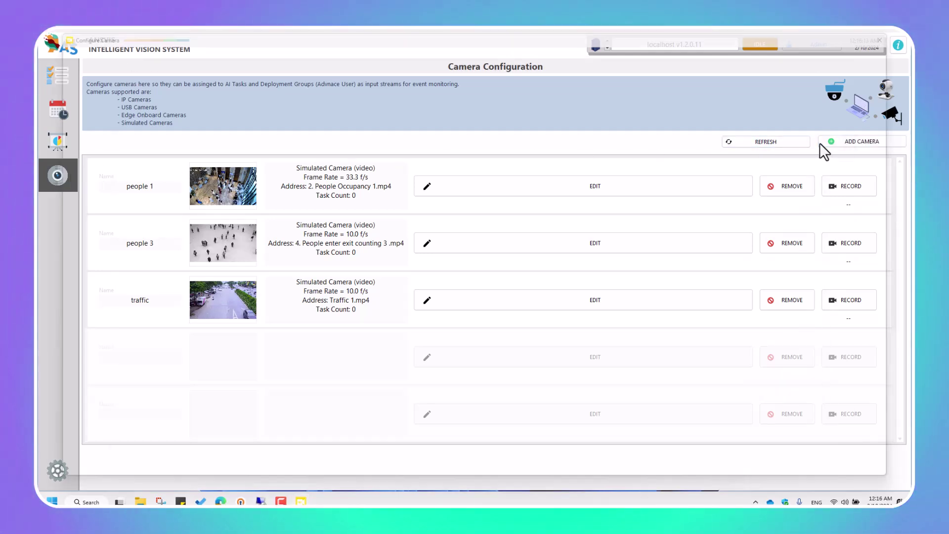
- Add a new camera, trying RTSP first, then set its type to Simulated Camera (video)
{"action": "left_click", "coordinate": [821, 145]}
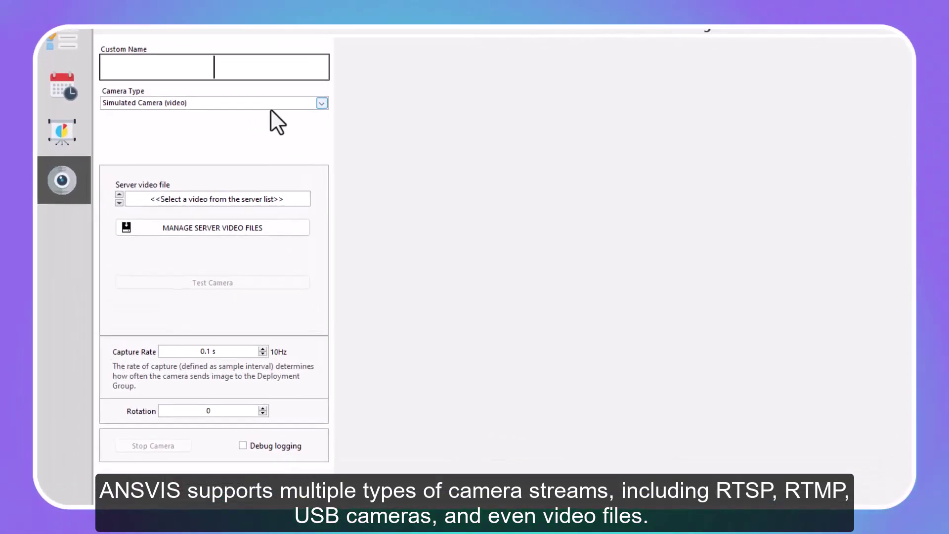
{"action": "left_click", "coordinate": [262, 108]}
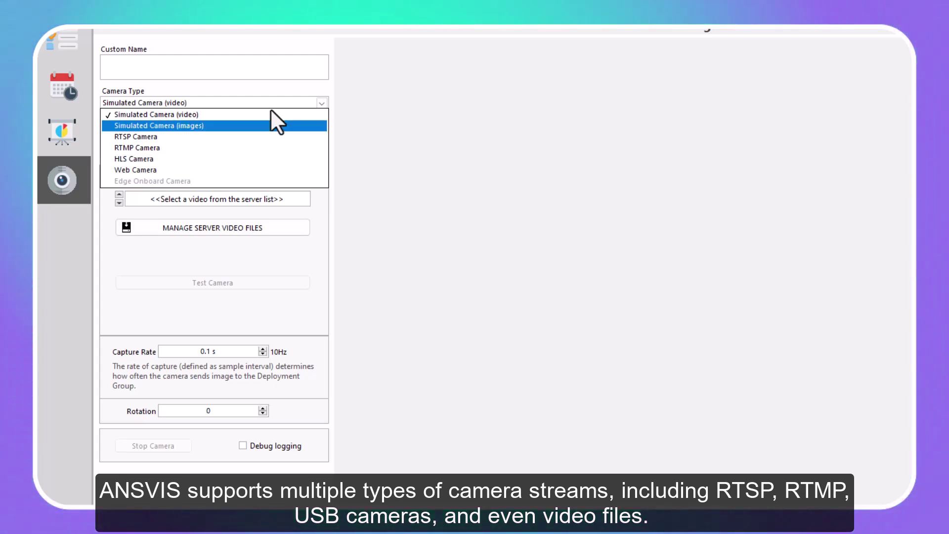
{"action": "left_click", "coordinate": [267, 134]}
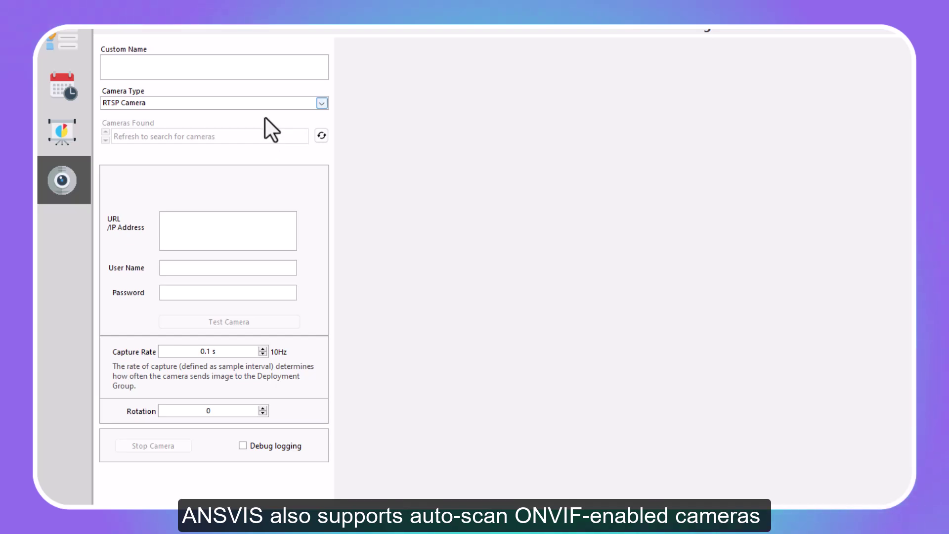
{"action": "left_click", "coordinate": [264, 108]}
{"action": "left_click", "coordinate": [247, 148]}
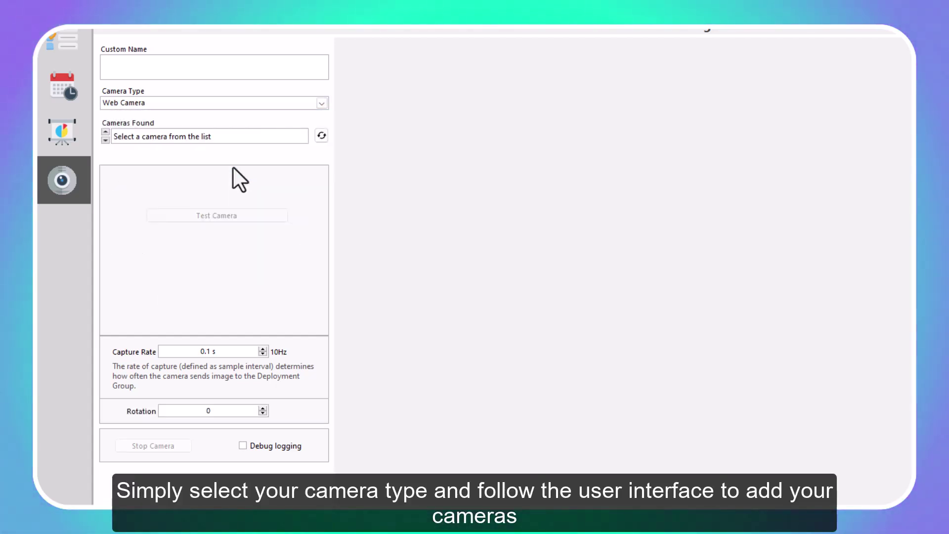
{"action": "left_click", "coordinate": [227, 105]}
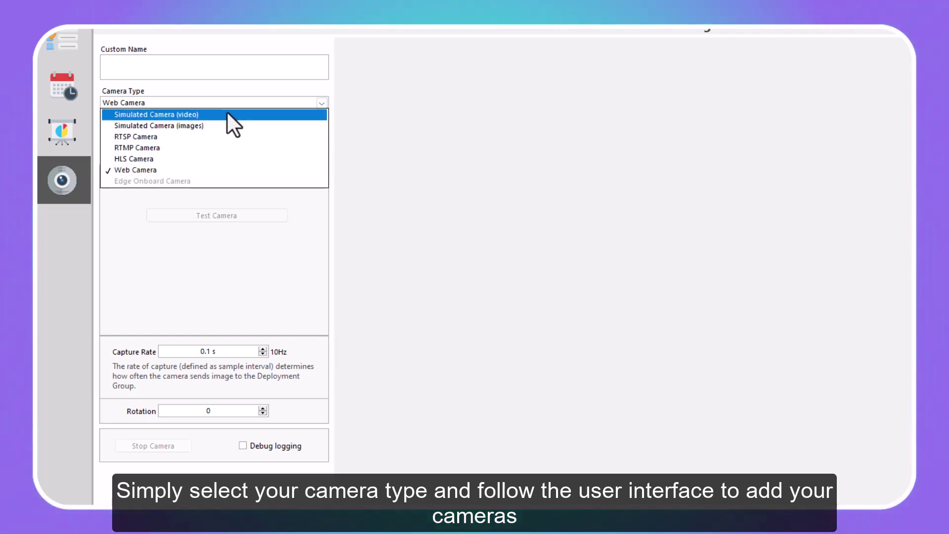
{"action": "left_click", "coordinate": [228, 114]}
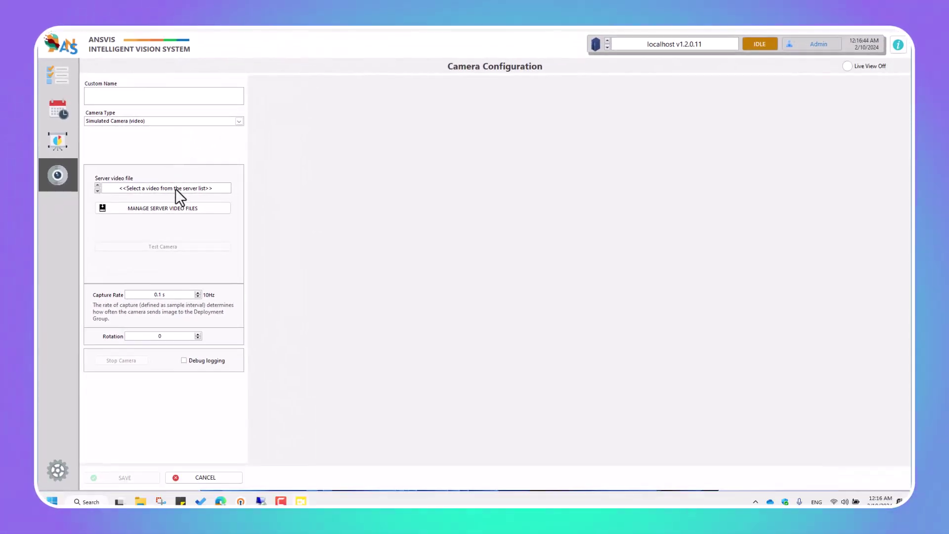
- Use Garage.mp4 as the source, name it 'Garage cam', set capture rate 0.03, and test it
{"action": "left_click", "coordinate": [195, 193]}
{"action": "left_click", "coordinate": [175, 256]}
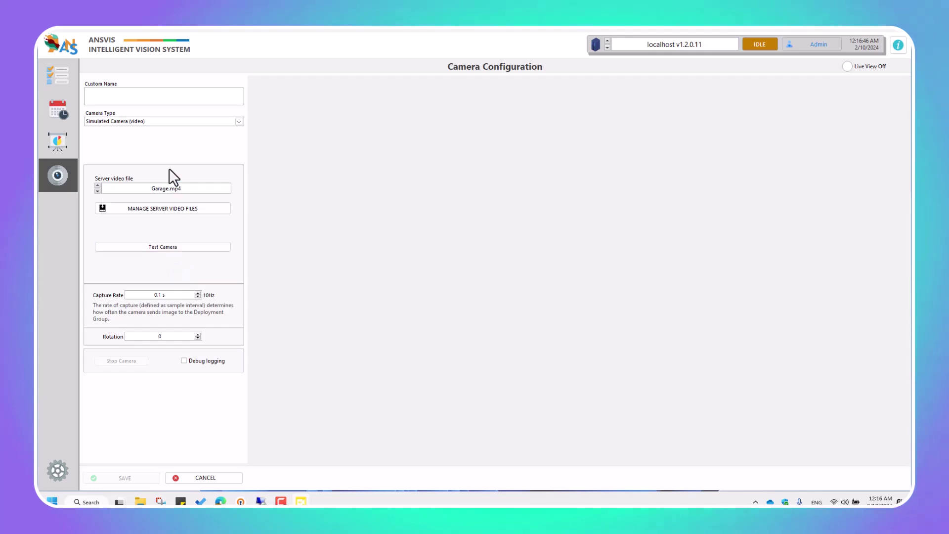
{"action": "left_click", "coordinate": [167, 98]}
{"action": "type", "text": "Garage cam"}
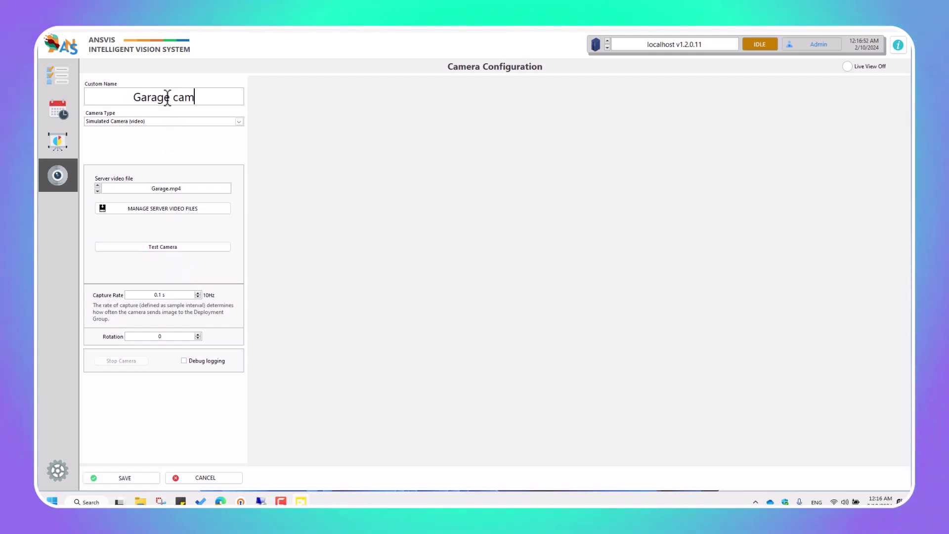
{"action": "double_click", "coordinate": [163, 294]}
{"action": "type", "text": "0.03"}
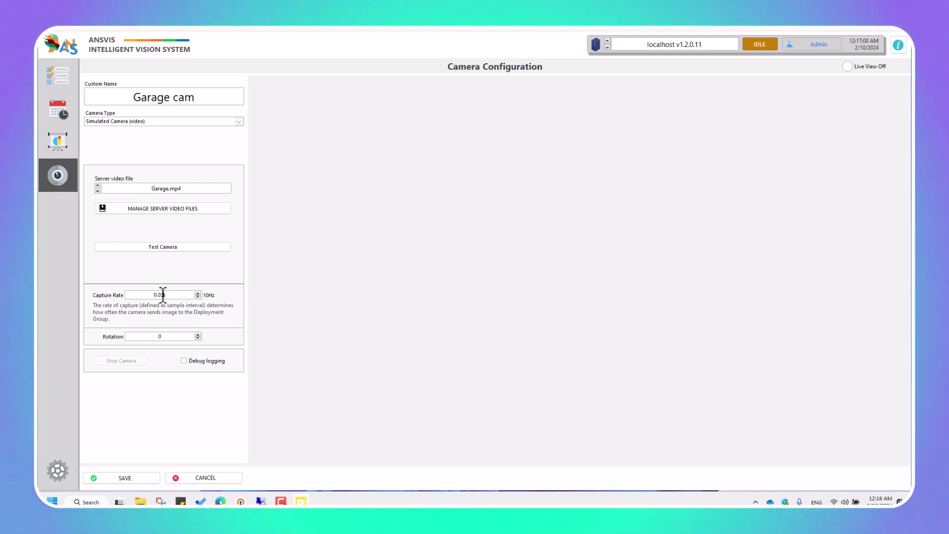
{"action": "left_click", "coordinate": [167, 248]}
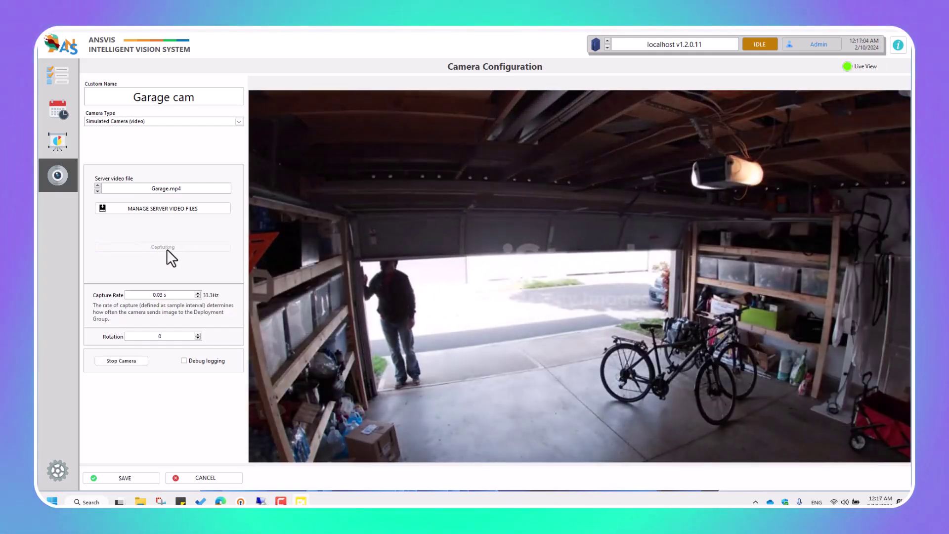
- Save the Garage cam camera and begin a new task on the AI Tasks page
{"action": "left_click", "coordinate": [144, 477]}
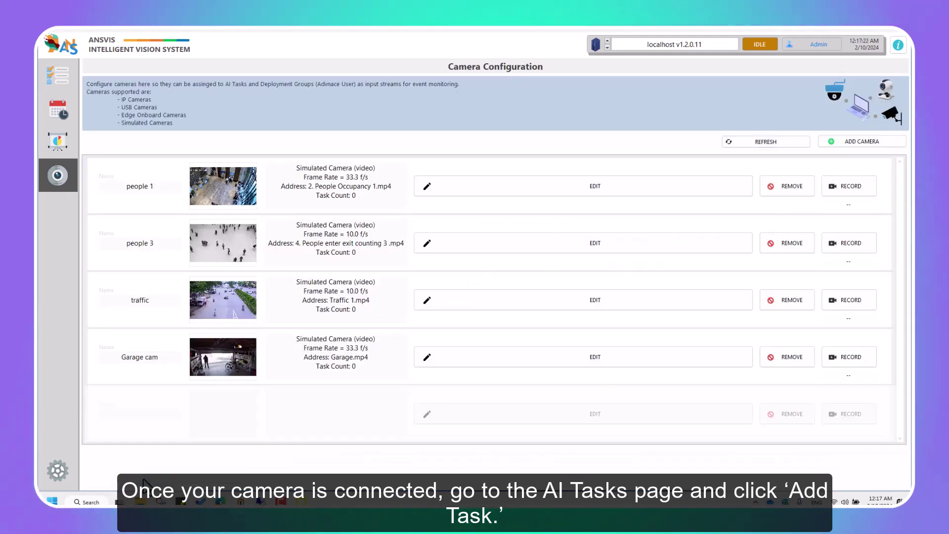
{"action": "left_click", "coordinate": [60, 78]}
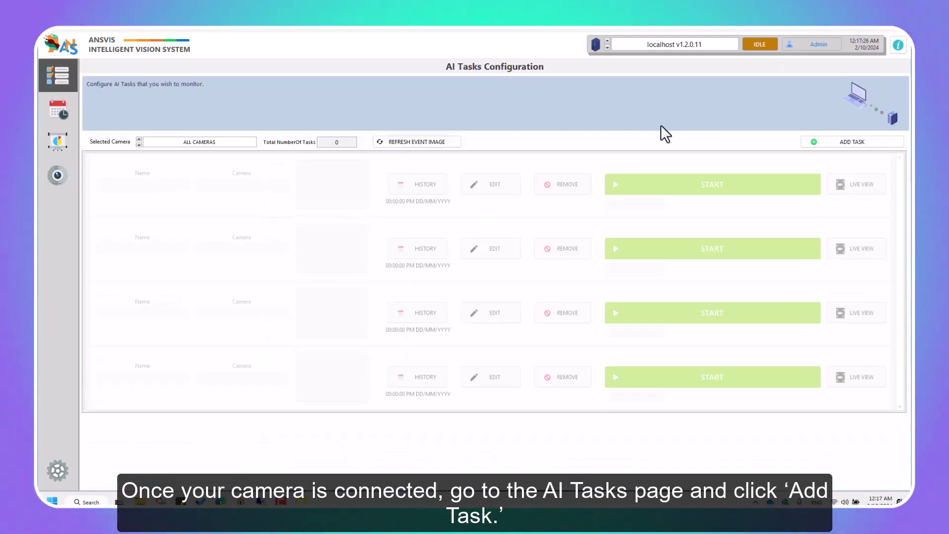
{"action": "left_click", "coordinate": [815, 142]}
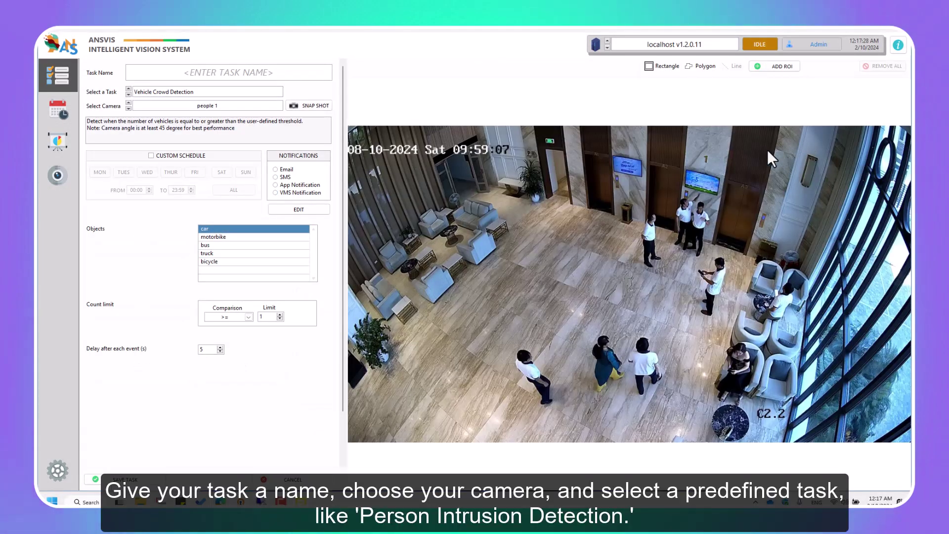
- Name the task 'Task 1', assign Garage cam, and choose Person Intrusion Detection
{"action": "left_click", "coordinate": [271, 74]}
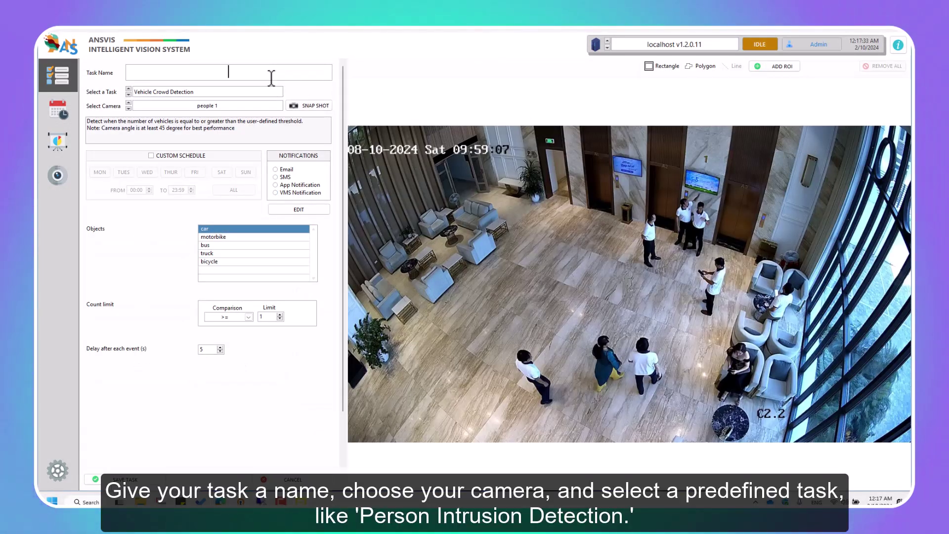
{"action": "left_click", "coordinate": [225, 76]}
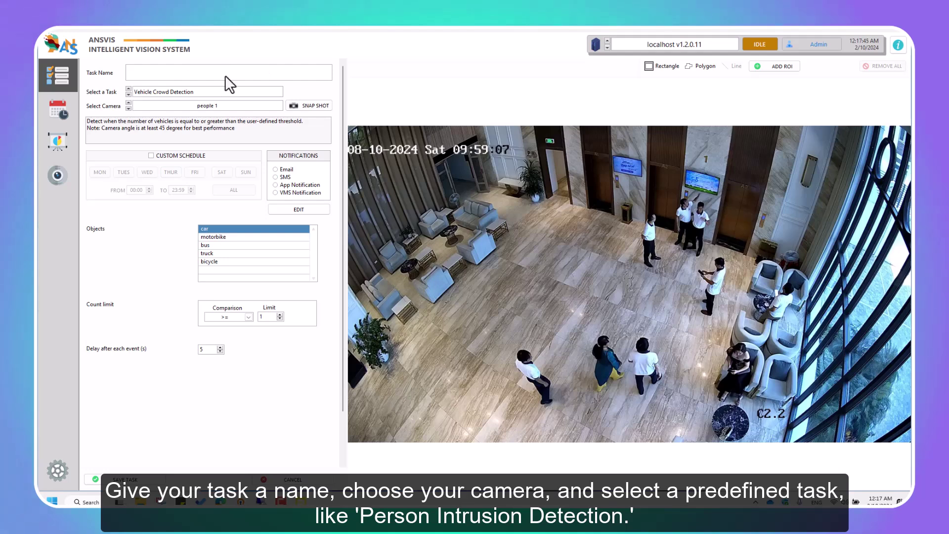
{"action": "type", "text": "Task 1"}
{"action": "left_click", "coordinate": [224, 106]}
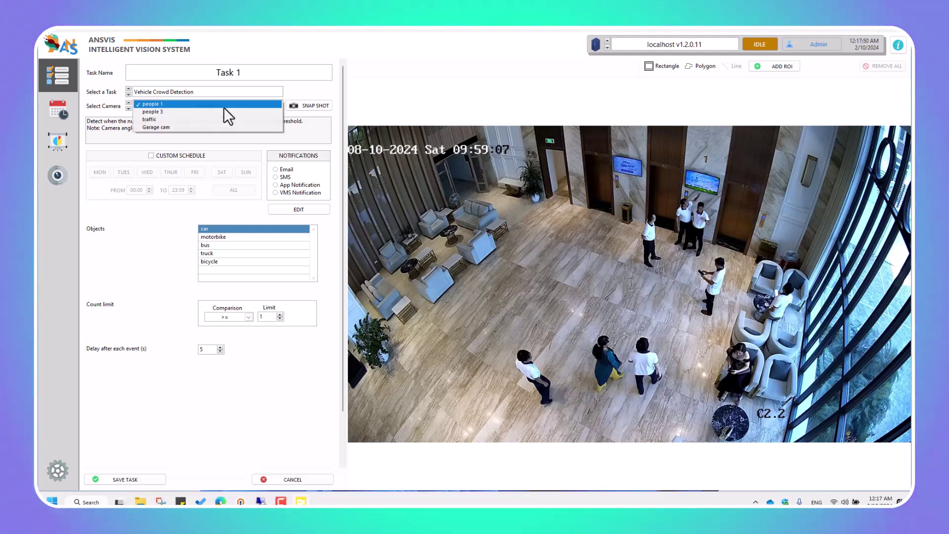
{"action": "left_click", "coordinate": [223, 125]}
{"action": "left_click", "coordinate": [223, 93]}
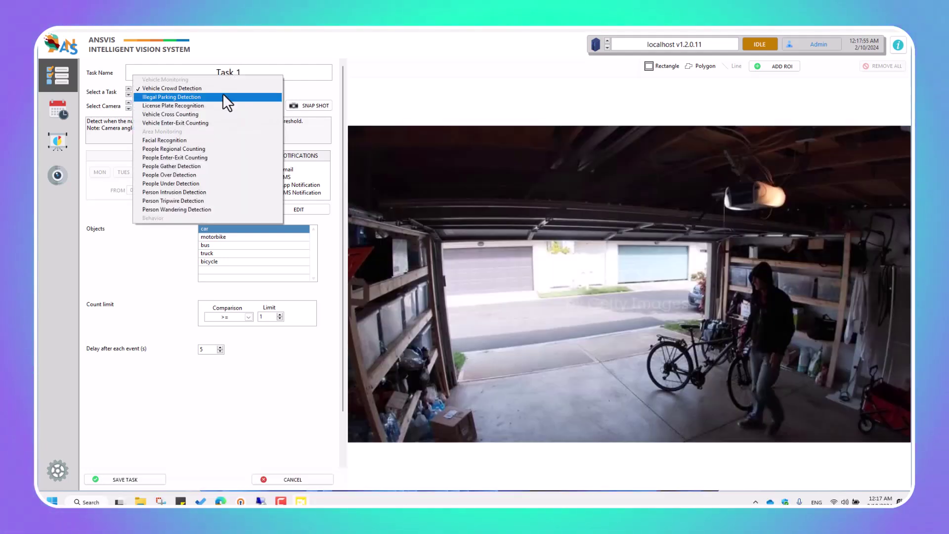
{"action": "left_click", "coordinate": [216, 193]}
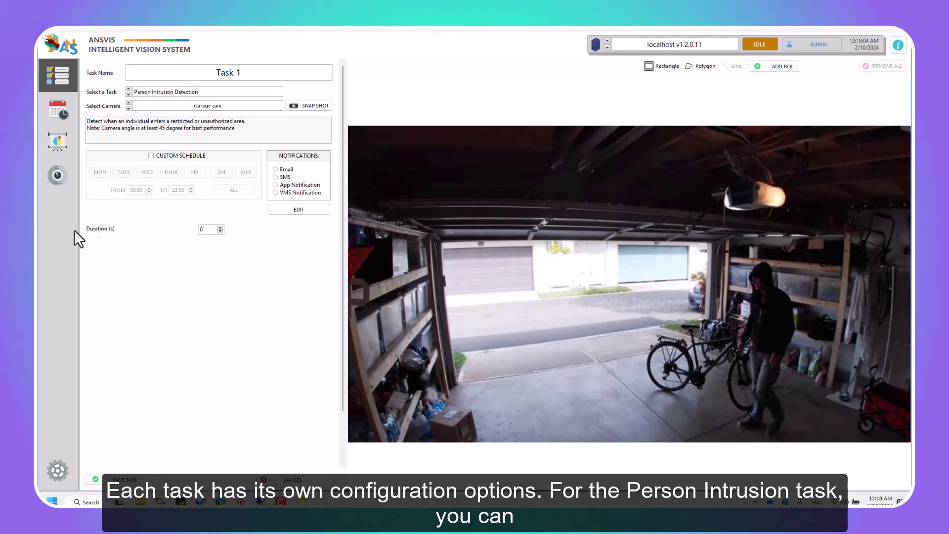
- Leave custom schedule and Email/SMS alerts off for Task 1, and raise Duration to 3 s
{"action": "left_click", "coordinate": [192, 157]}
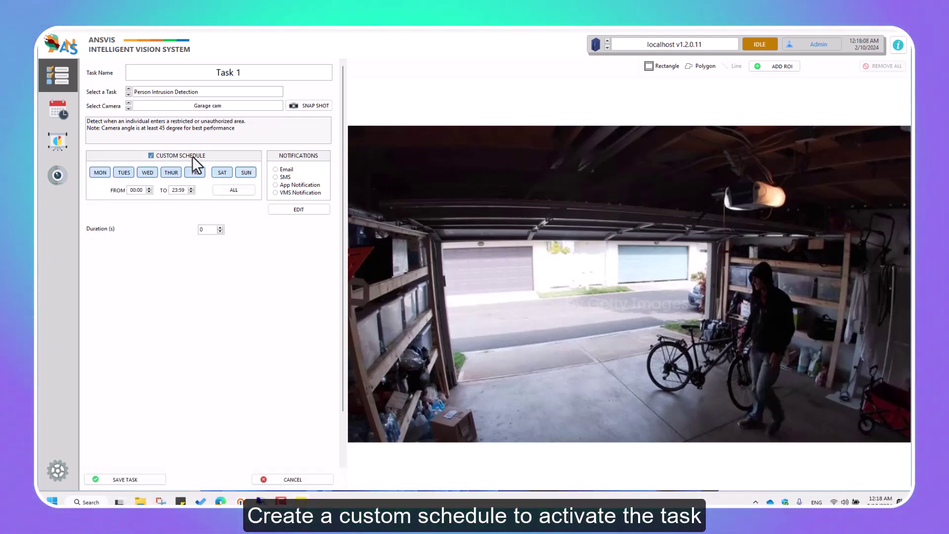
{"action": "left_click", "coordinate": [192, 156]}
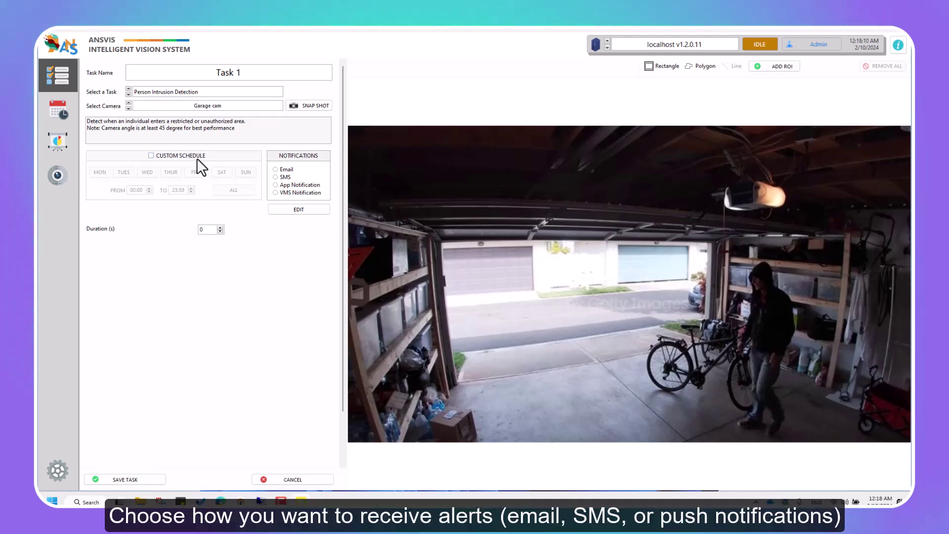
{"action": "left_click", "coordinate": [300, 208]}
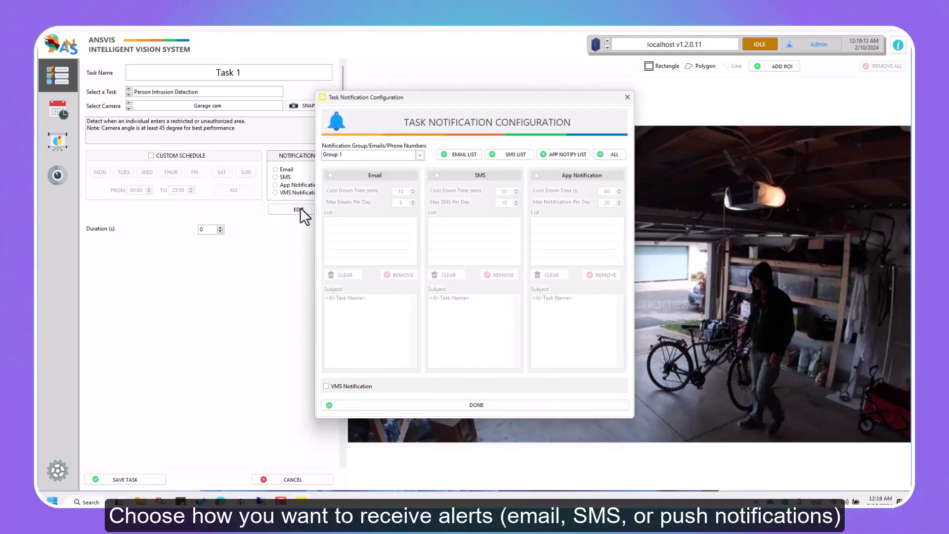
{"action": "left_click", "coordinate": [394, 175]}
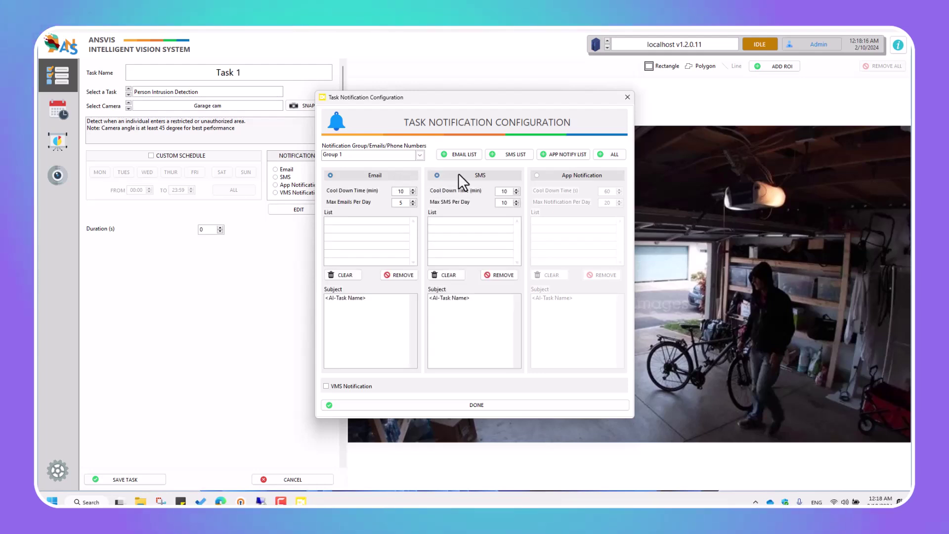
{"action": "left_click", "coordinate": [459, 173]}
{"action": "left_click", "coordinate": [397, 174]}
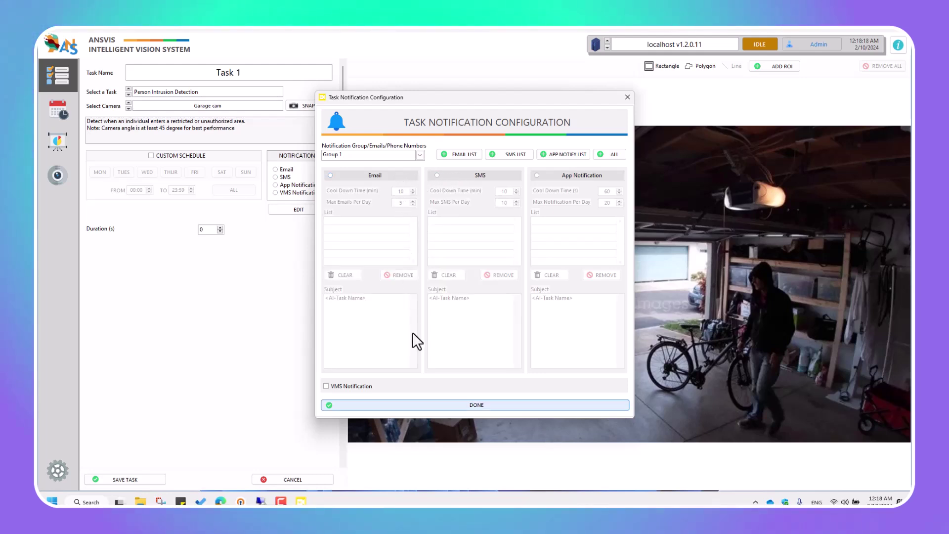
{"action": "left_click", "coordinate": [421, 406]}
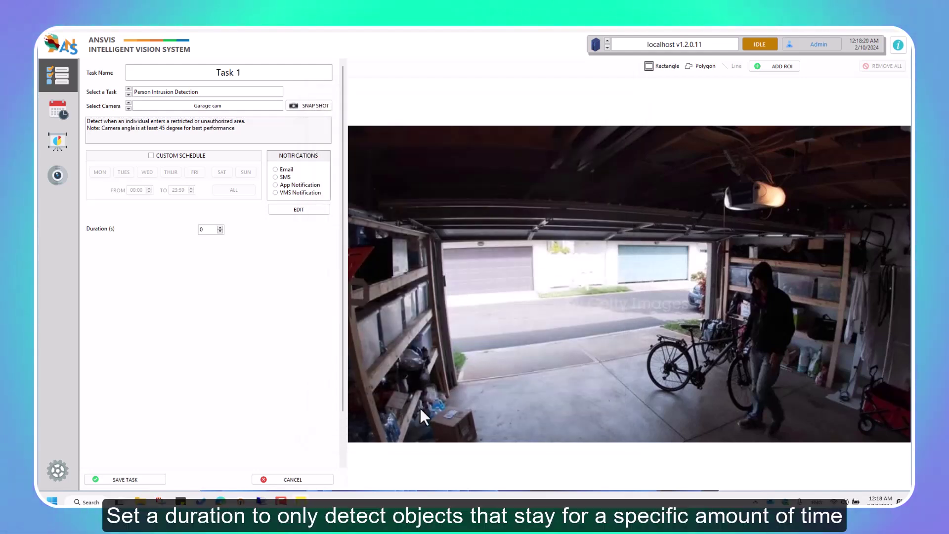
{"action": "left_click", "coordinate": [220, 228]}
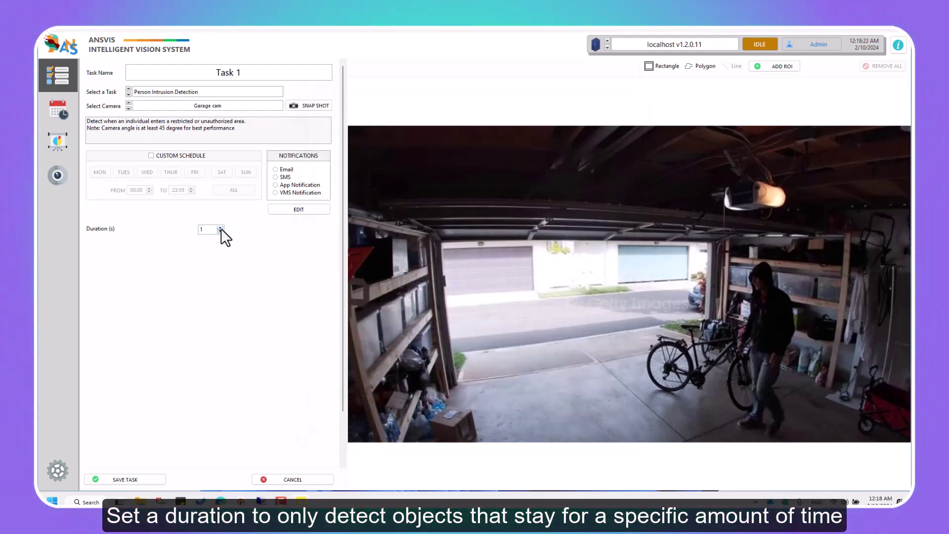
{"action": "left_click", "coordinate": [220, 227]}
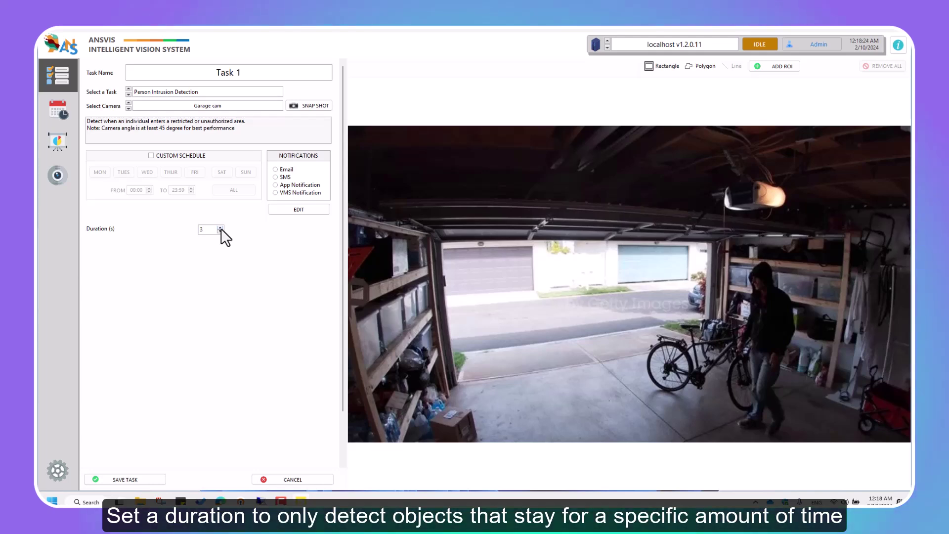
- Draw a polygon ROI over the left shelves and right side of the garage, then save Task 1
{"action": "left_click", "coordinate": [705, 67]}
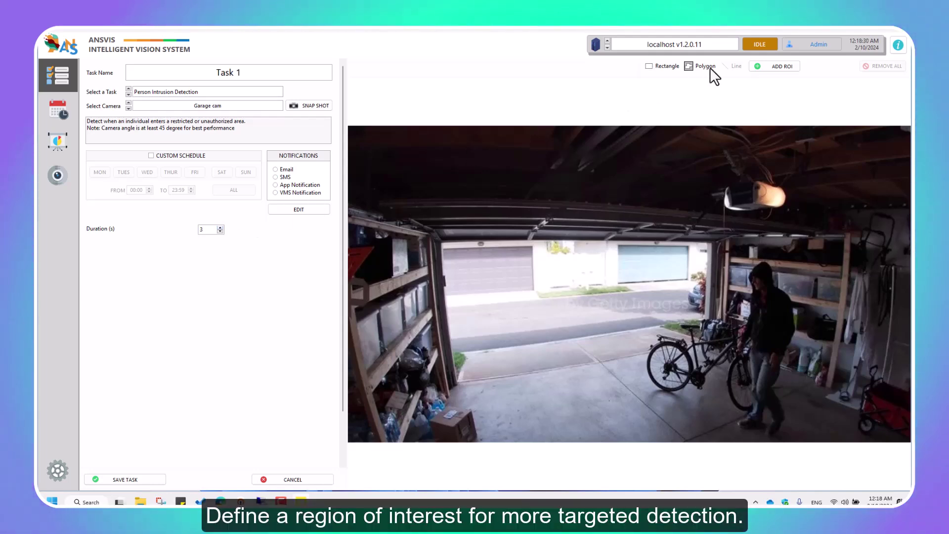
{"action": "left_click", "coordinate": [766, 66]}
{"action": "left_click_drag", "start_coordinate": [593, 130], "coordinate": [428, 230]}
{"action": "left_click_drag", "start_coordinate": [354, 272], "coordinate": [351, 240]}
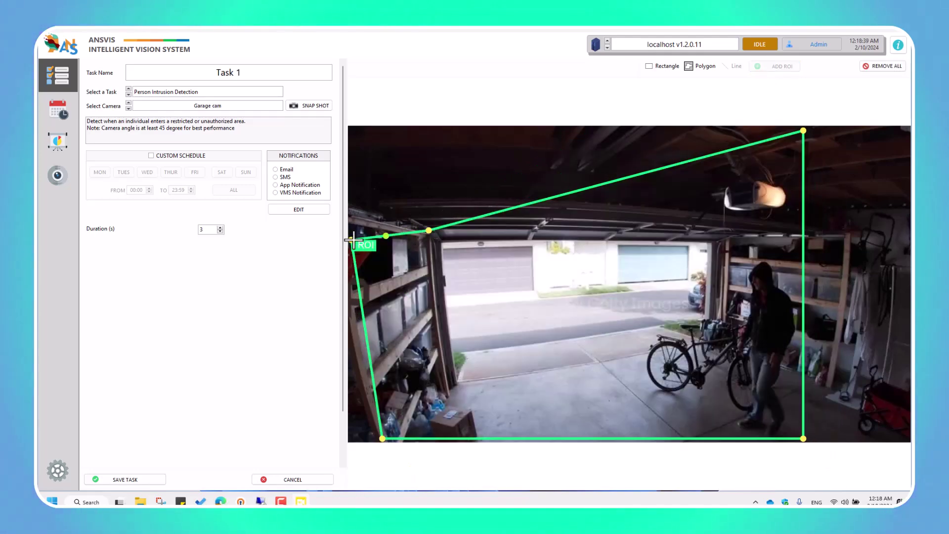
{"action": "left_click_drag", "start_coordinate": [616, 180], "coordinate": [450, 365]}
{"action": "left_click_drag", "start_coordinate": [724, 188], "coordinate": [724, 238]}
{"action": "left_click_drag", "start_coordinate": [803, 131], "coordinate": [905, 218]}
{"action": "left_click_drag", "start_coordinate": [803, 438], "coordinate": [906, 438]}
{"action": "left_click_drag", "start_coordinate": [587, 301], "coordinate": [707, 325]}
{"action": "left_click_drag", "start_coordinate": [724, 239], "coordinate": [724, 216]}
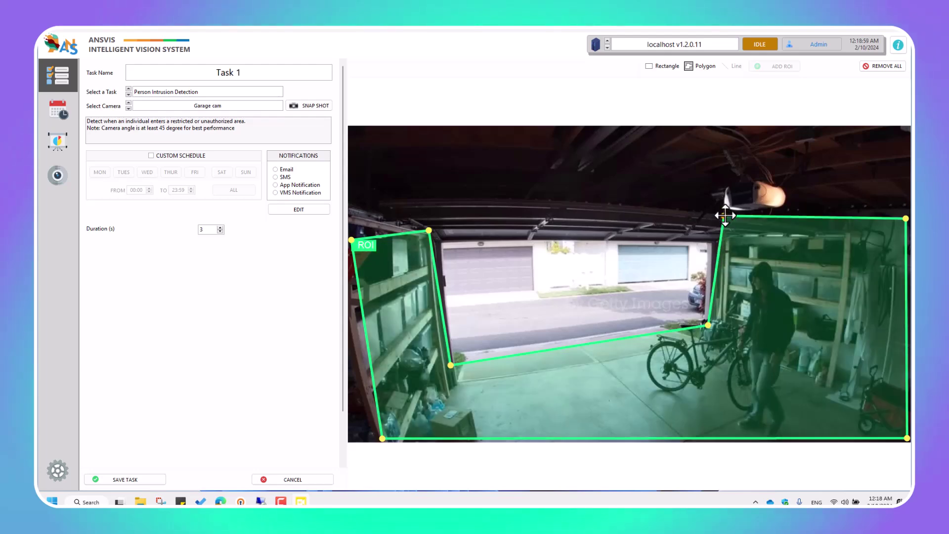
{"action": "left_click", "coordinate": [147, 479]}
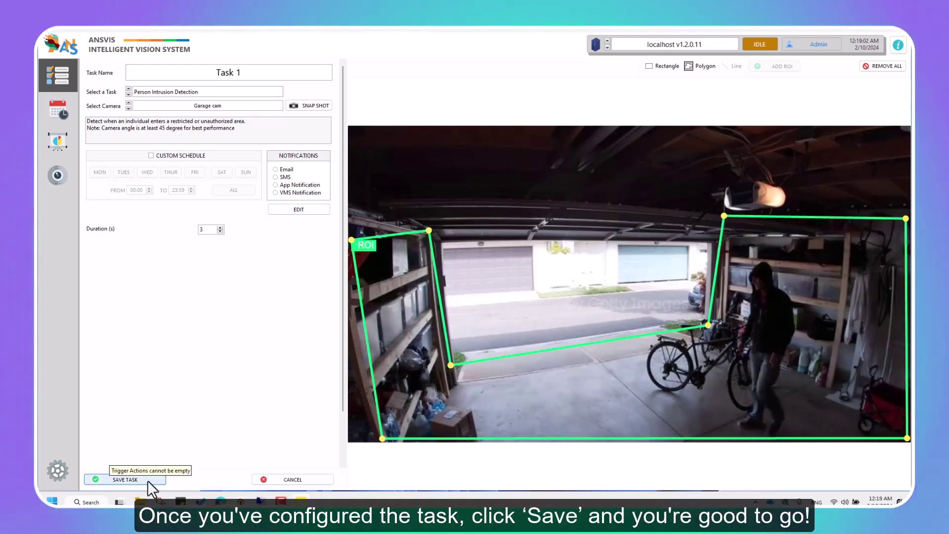
{"action": "left_click", "coordinate": [148, 480]}
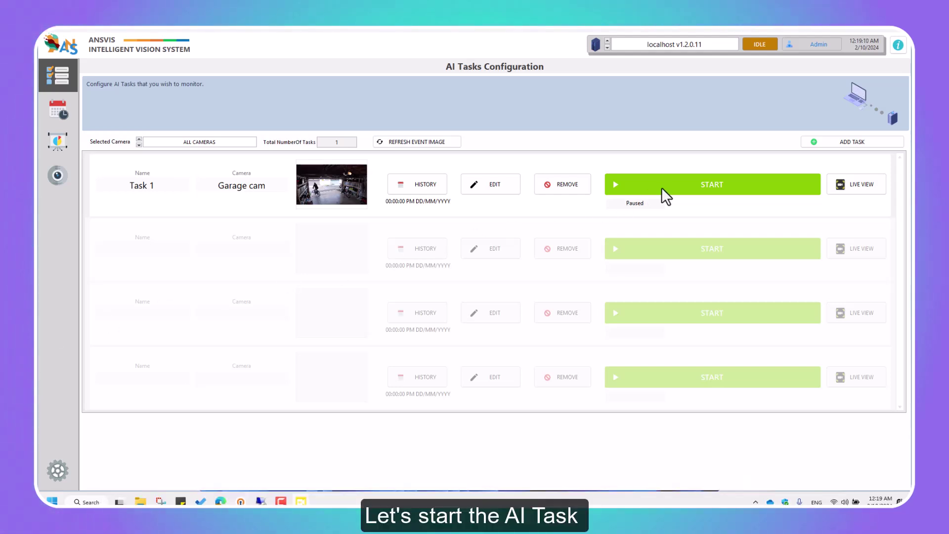
- Start Task 1 and watch its Live View in Live Detections mode
{"action": "left_click", "coordinate": [702, 191]}
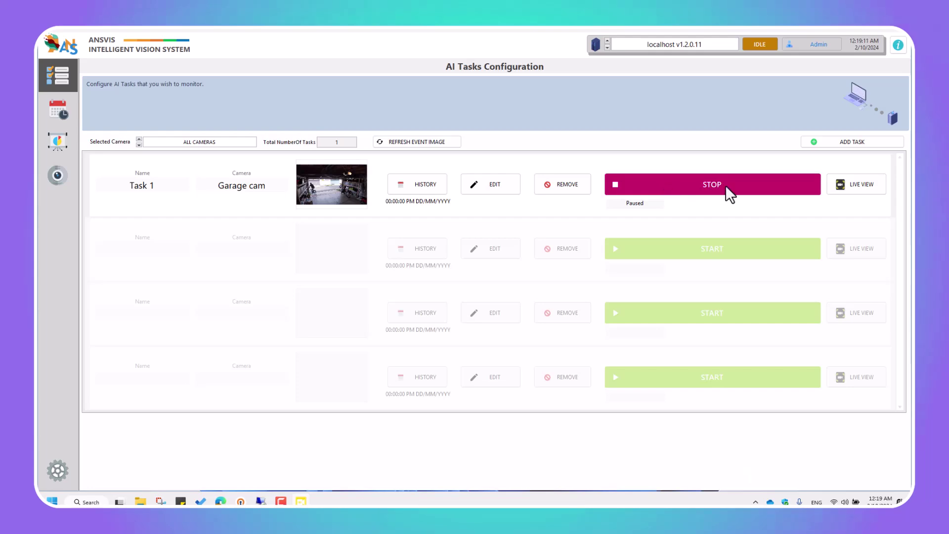
{"action": "left_click", "coordinate": [863, 184]}
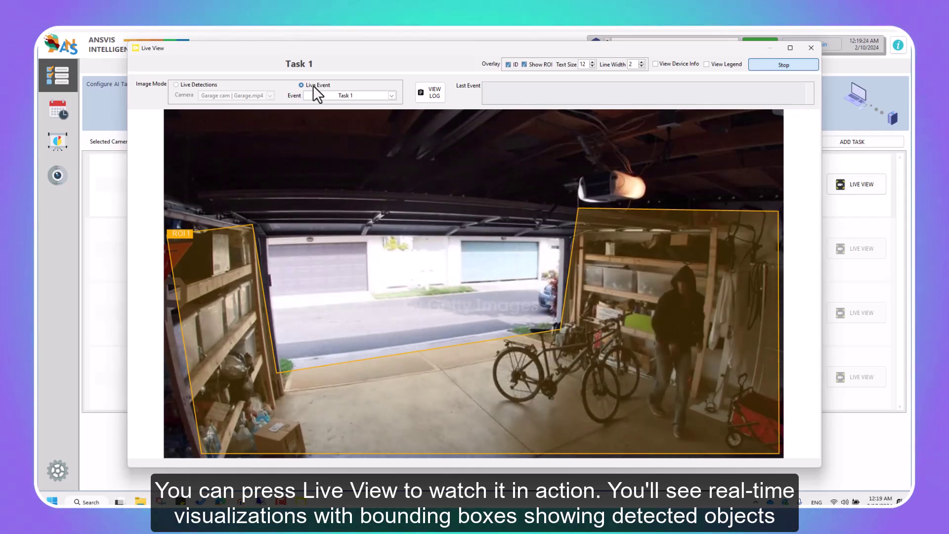
{"action": "left_click", "coordinate": [209, 85]}
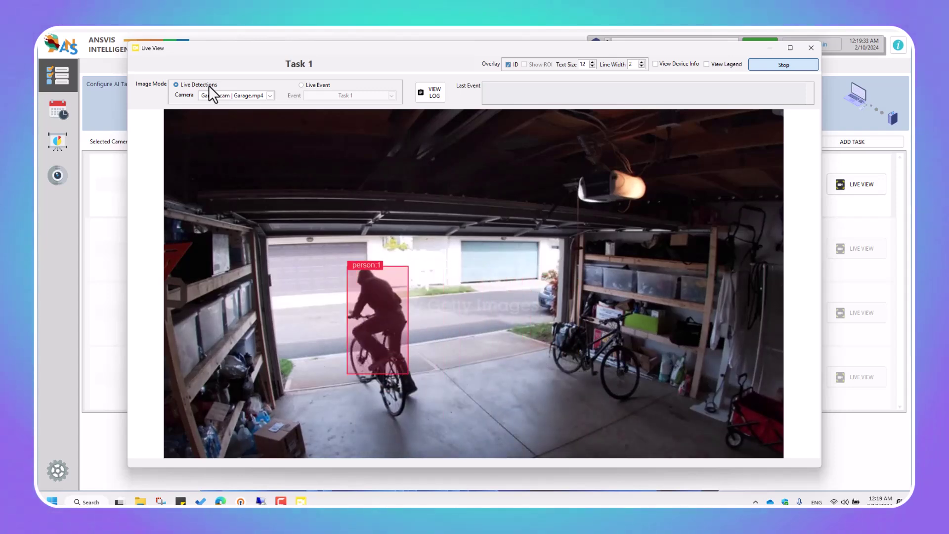
- Browse Task 1's person event images in History, then chart events by Days on the Event Dashboard
{"action": "left_click", "coordinate": [807, 54]}
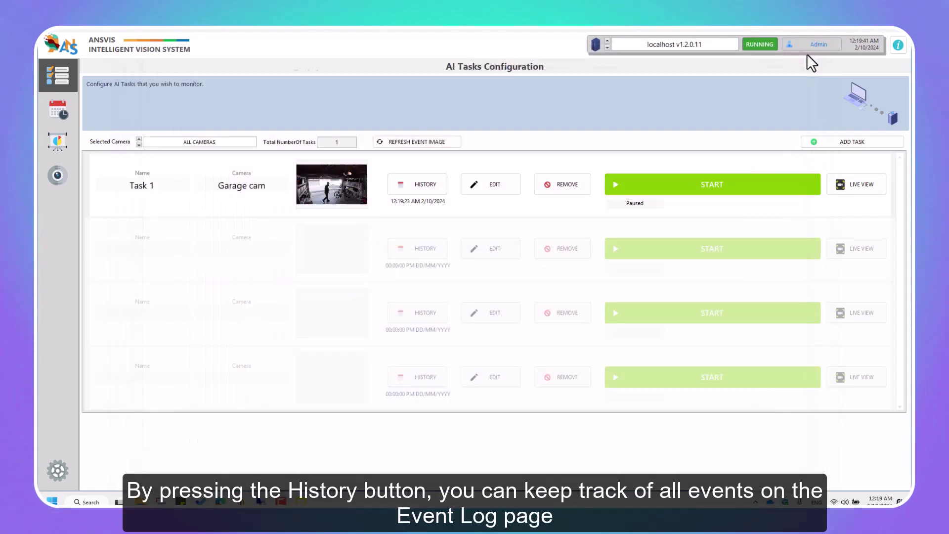
{"action": "left_click", "coordinate": [420, 192]}
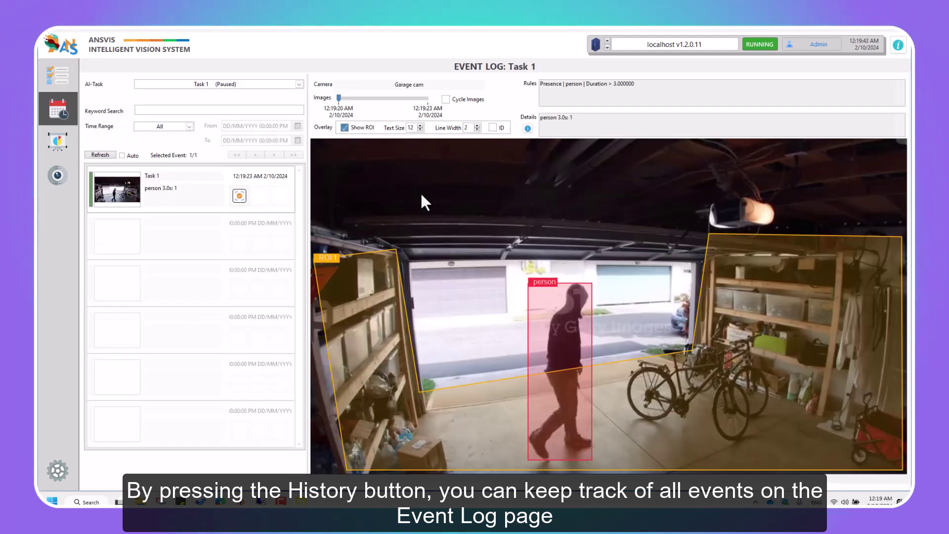
{"action": "left_click", "coordinate": [425, 99]}
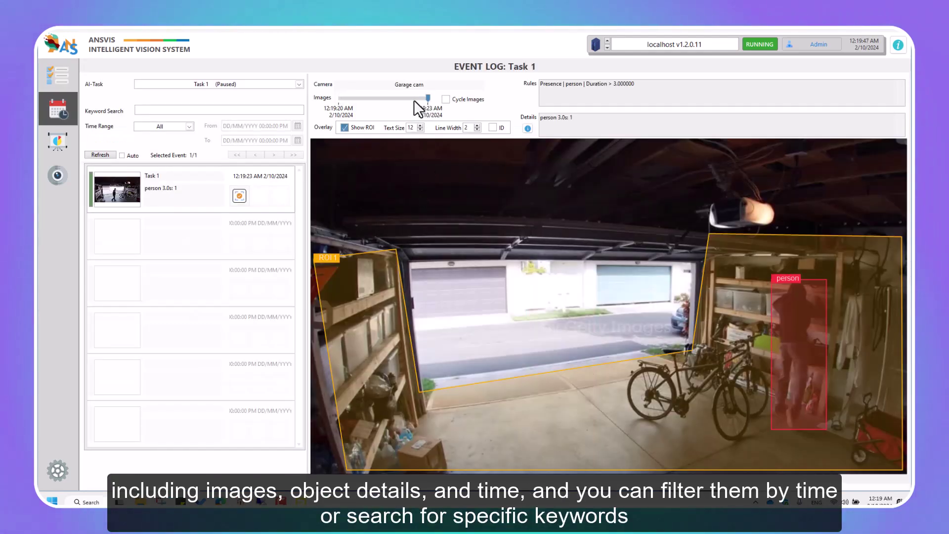
{"action": "left_click", "coordinate": [342, 100]}
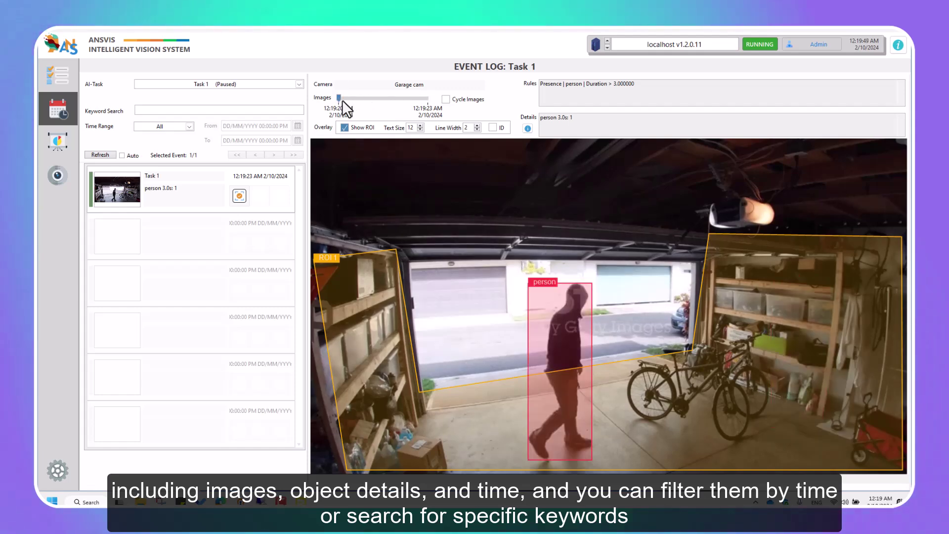
{"action": "left_click", "coordinate": [426, 99]}
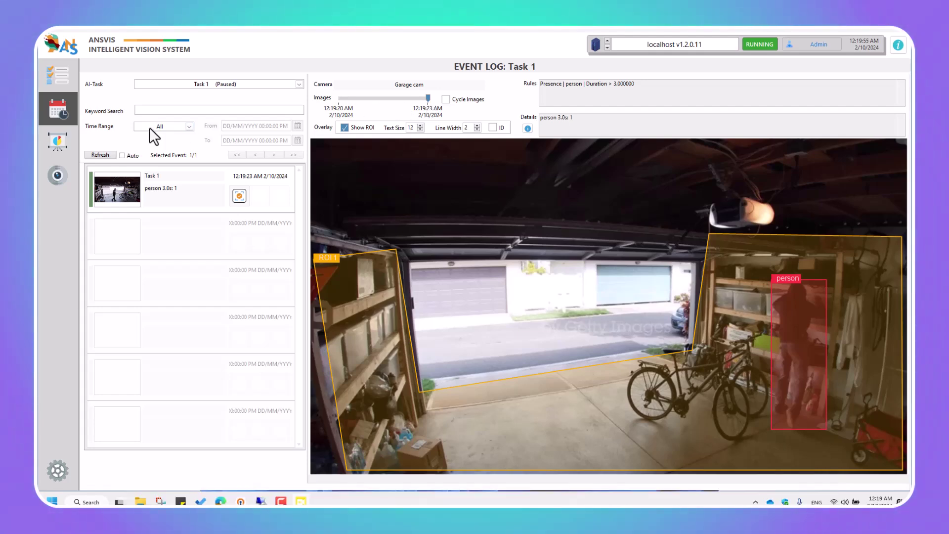
{"action": "left_click", "coordinate": [63, 137]}
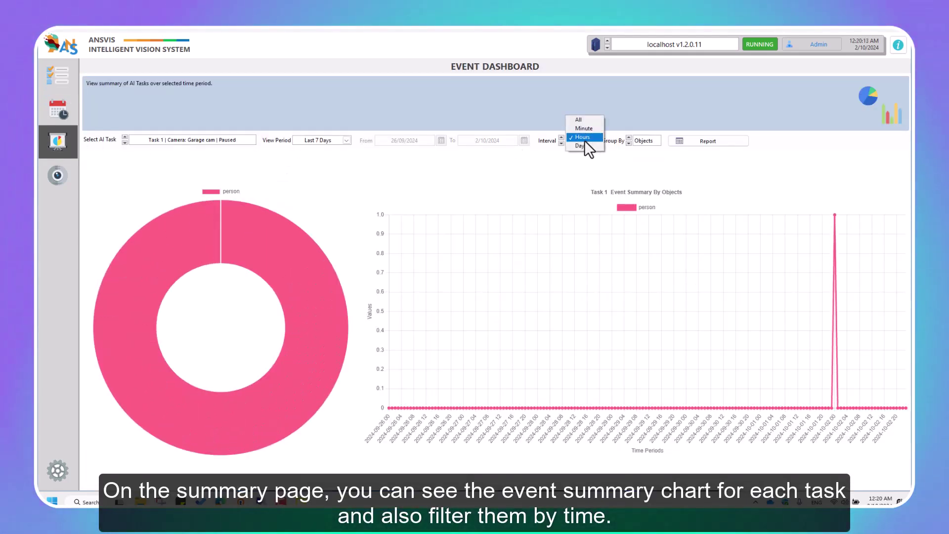
{"action": "left_click", "coordinate": [583, 145]}
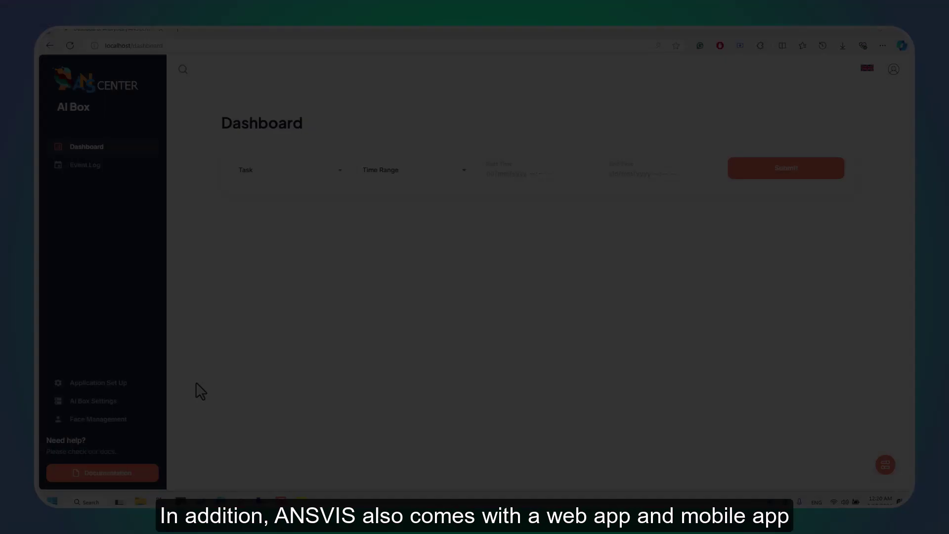
- Open Garage cam's details from the camera list and start creating an AI application for it
{"action": "left_click", "coordinate": [135, 386]}
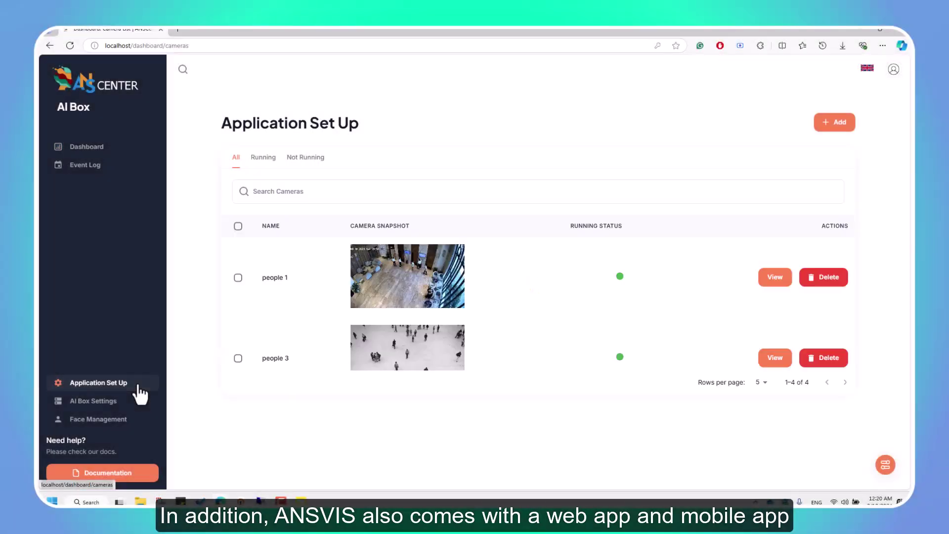
{"action": "scroll", "coordinate": [310, 367], "scroll_direction": "down", "scroll_amount": 3}
{"action": "left_click", "coordinate": [771, 396]}
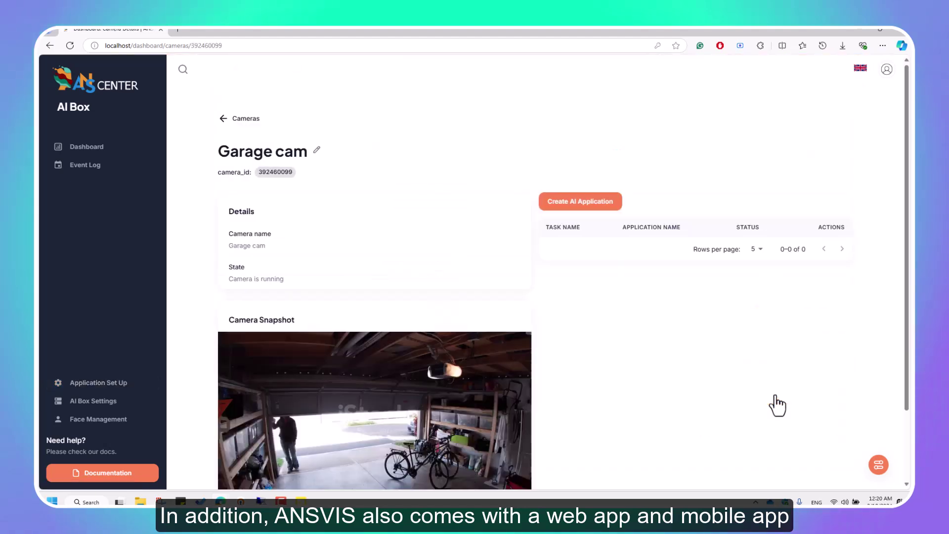
{"action": "left_click", "coordinate": [600, 205]}
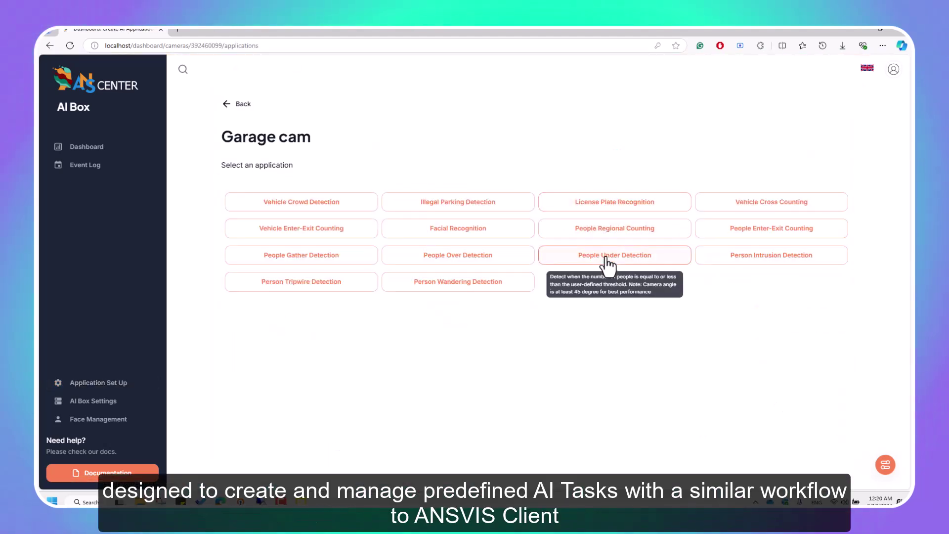
- Search the event log filtered to Task 1, value 10, time range Yesterday
{"action": "left_click", "coordinate": [85, 164]}
{"action": "left_click", "coordinate": [277, 171]}
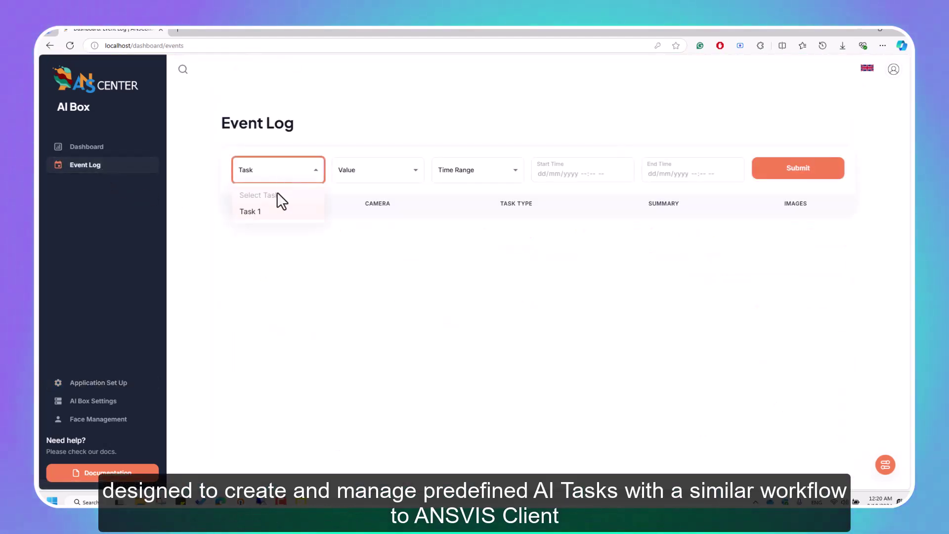
{"action": "left_click", "coordinate": [251, 211]}
{"action": "left_click", "coordinate": [378, 170]}
{"action": "left_click", "coordinate": [370, 212]}
{"action": "left_click", "coordinate": [476, 170]}
{"action": "left_click", "coordinate": [459, 228]}
{"action": "left_click", "coordinate": [771, 173]}
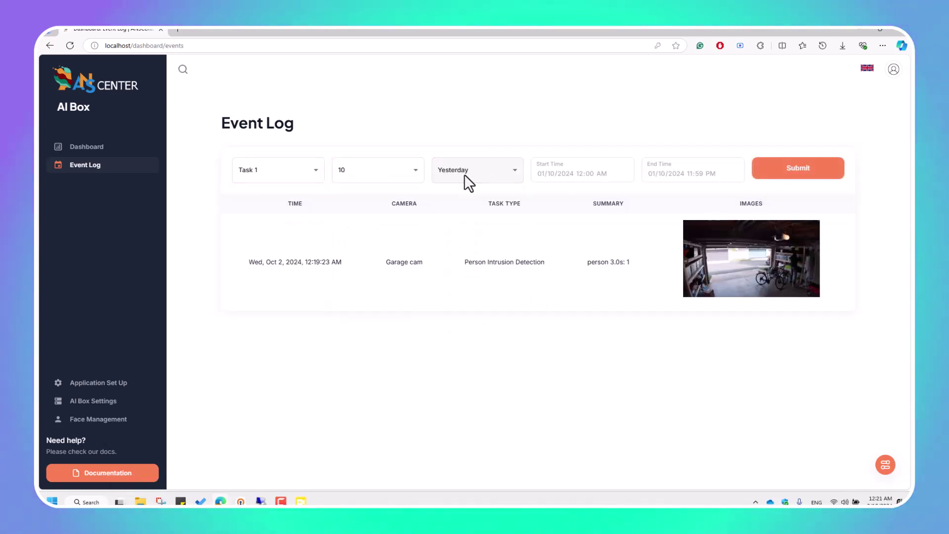
- Load the AI Box dashboard charts for Task 1 over Today
{"action": "left_click", "coordinate": [86, 146]}
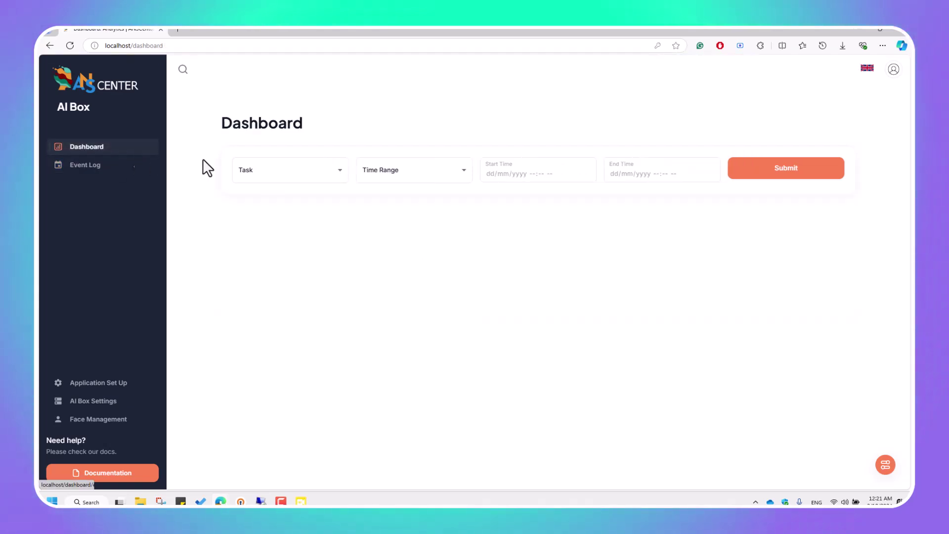
{"action": "left_click", "coordinate": [287, 169]}
{"action": "left_click", "coordinate": [277, 211]}
{"action": "left_click", "coordinate": [408, 170]}
{"action": "left_click", "coordinate": [372, 211]}
{"action": "left_click", "coordinate": [751, 174]}
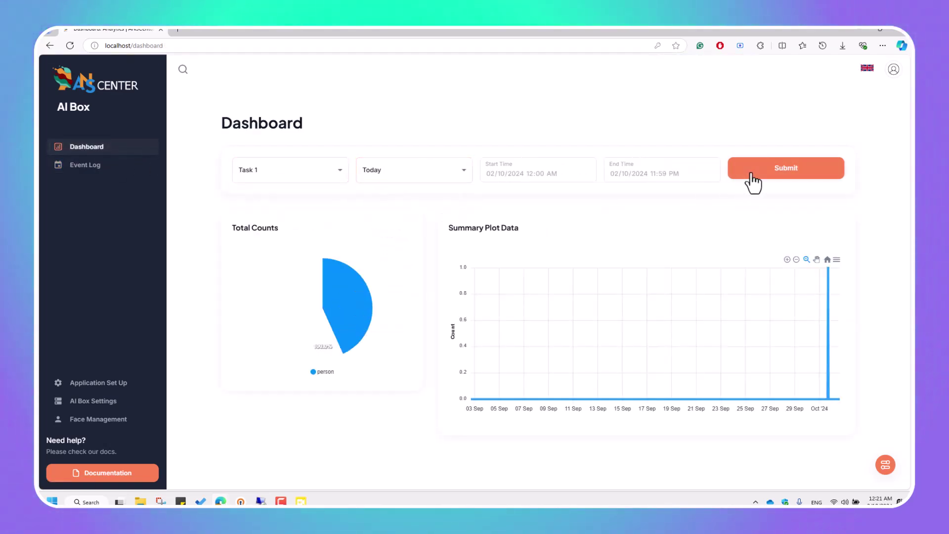
{"action": "scroll", "coordinate": [791, 306], "scroll_direction": "up", "scroll_amount": 5}
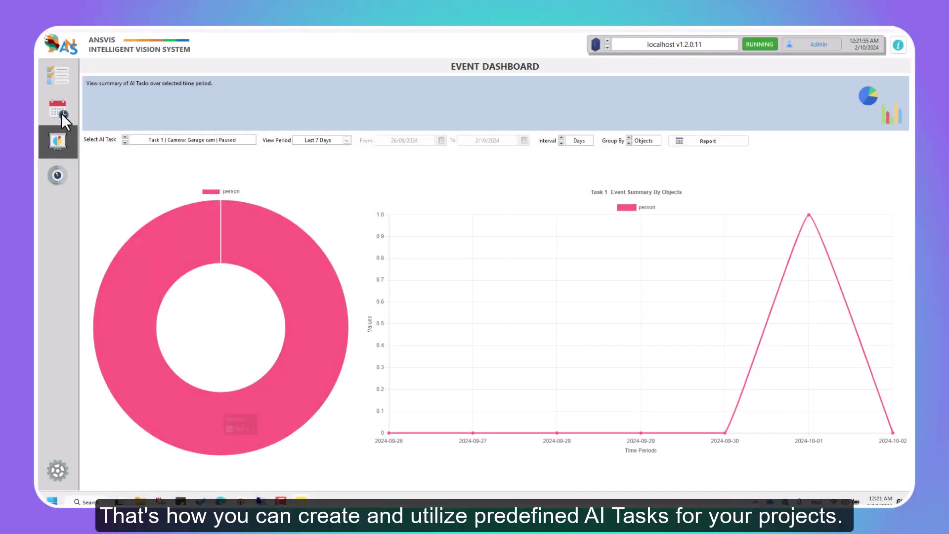
- Show Task 1's event log with the garage camera's person detection
{"action": "left_click", "coordinate": [59, 111]}
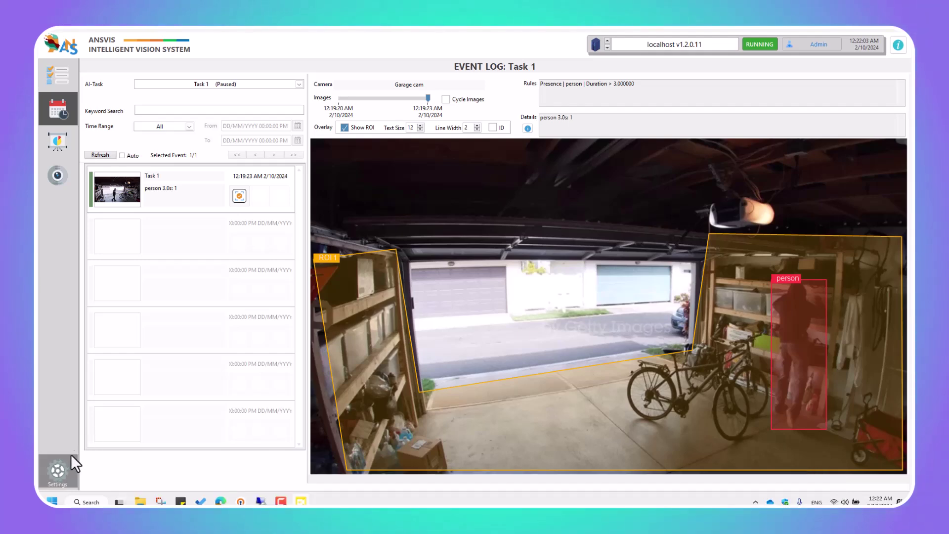
- Enable Advanced View in settings and show the server's Model Management list
{"action": "left_click", "coordinate": [64, 467]}
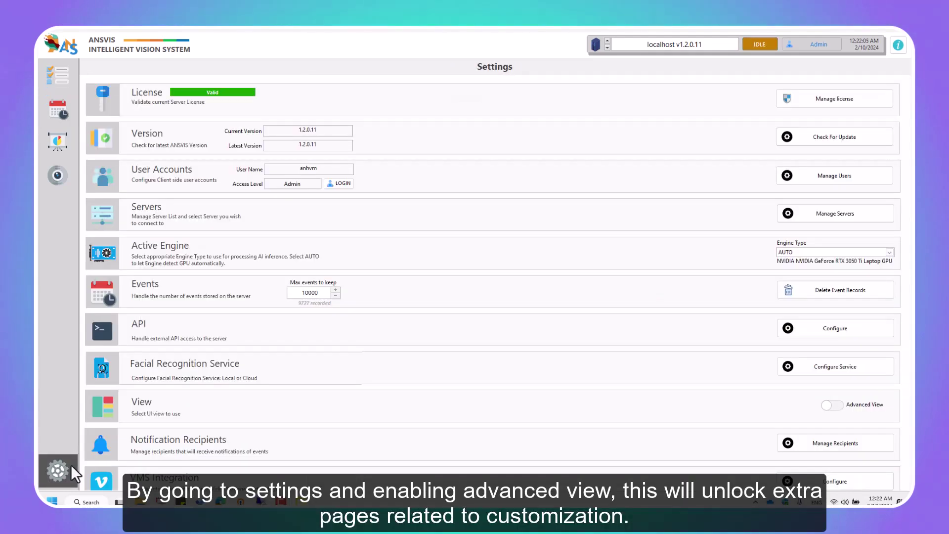
{"action": "left_click", "coordinate": [832, 404]}
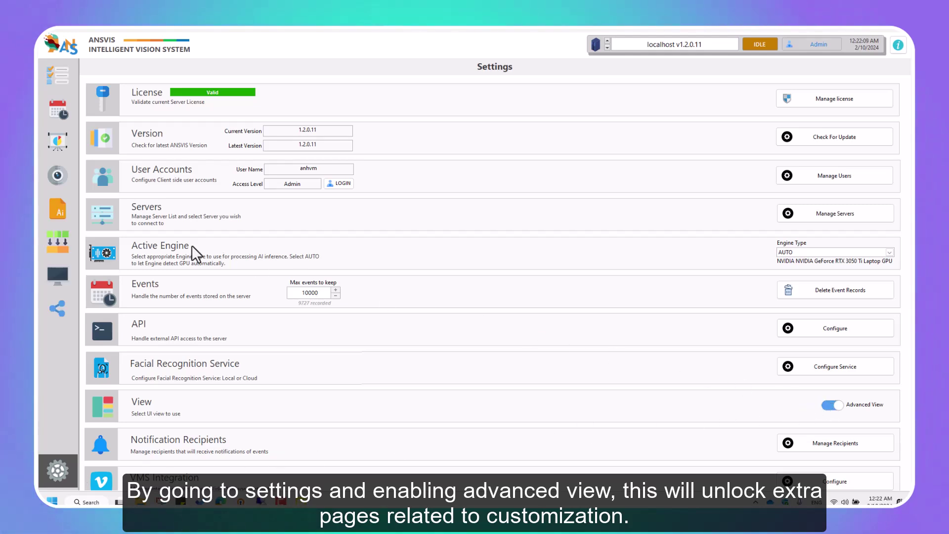
{"action": "left_click", "coordinate": [65, 214]}
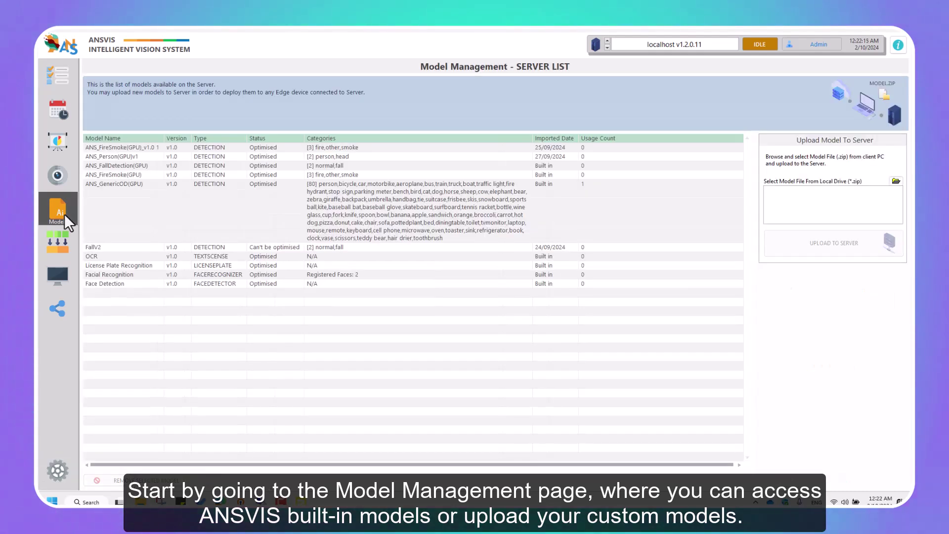
- Tour the Task Groups and Dashboard pages, ending on the Server–Task 1–Garage cam network view
{"action": "left_click", "coordinate": [63, 240]}
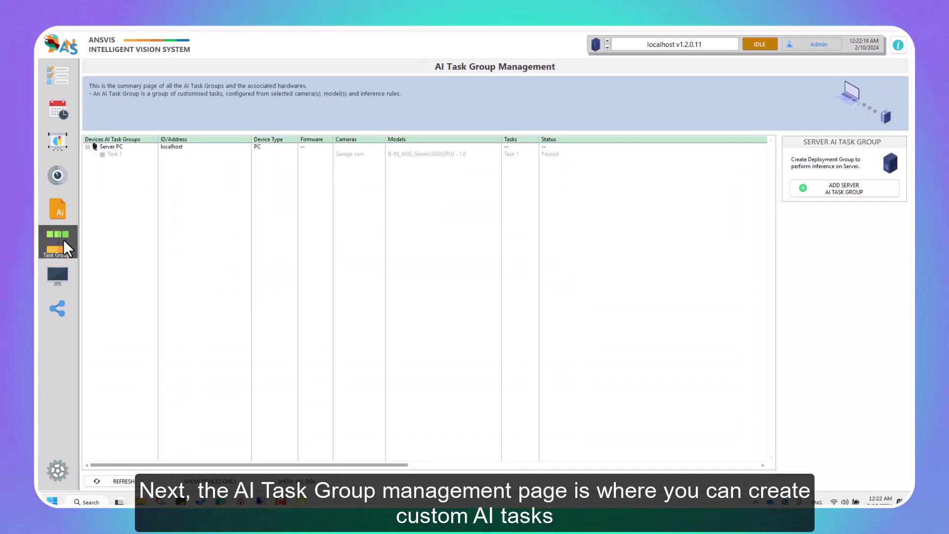
{"action": "left_click", "coordinate": [64, 266]}
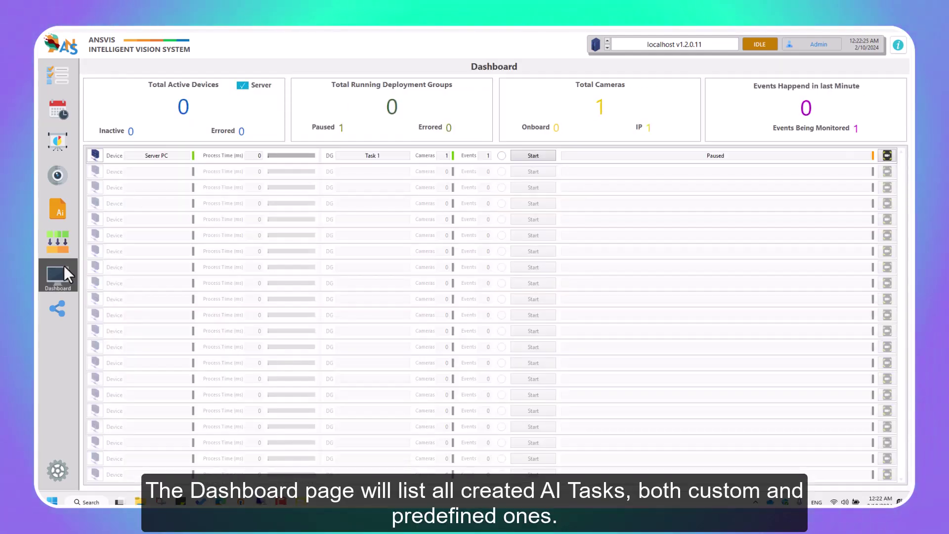
{"action": "left_click", "coordinate": [64, 301]}
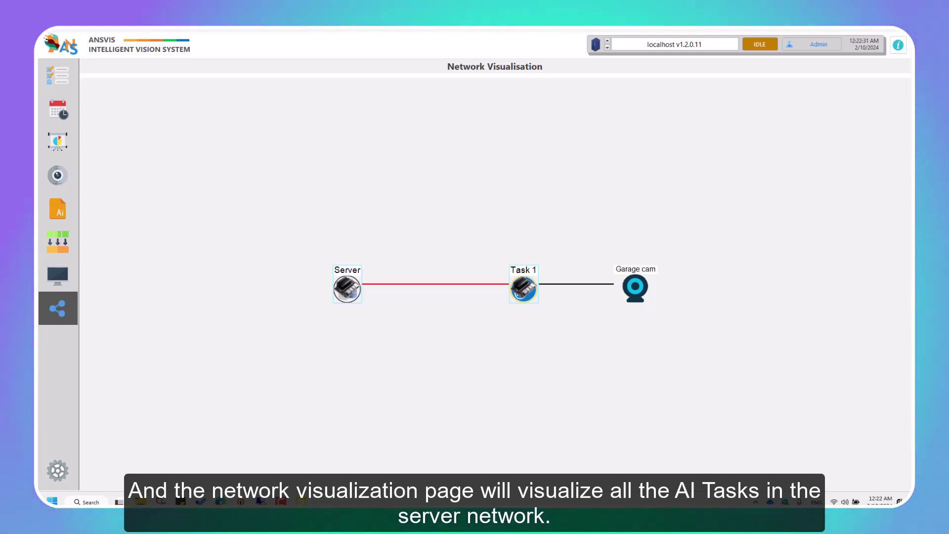
- Upload the ANS_PCB model zip from the AI BOX Training folder to the server
{"action": "left_click", "coordinate": [64, 213]}
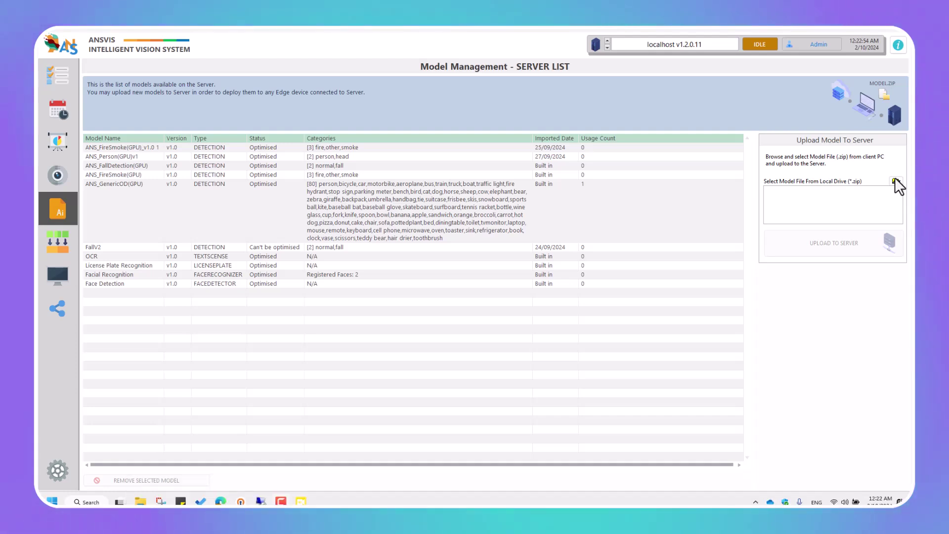
{"action": "left_click", "coordinate": [896, 181]}
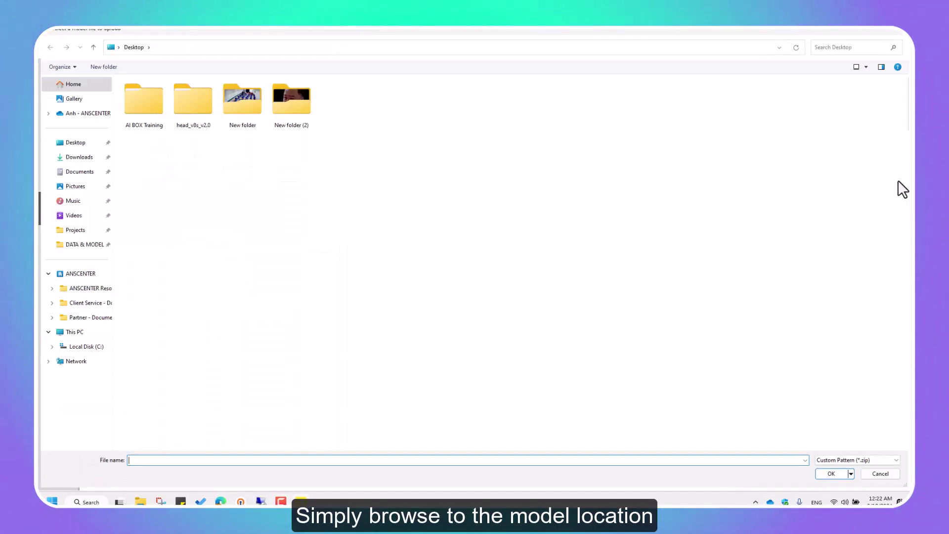
{"action": "double_click", "coordinate": [144, 119]}
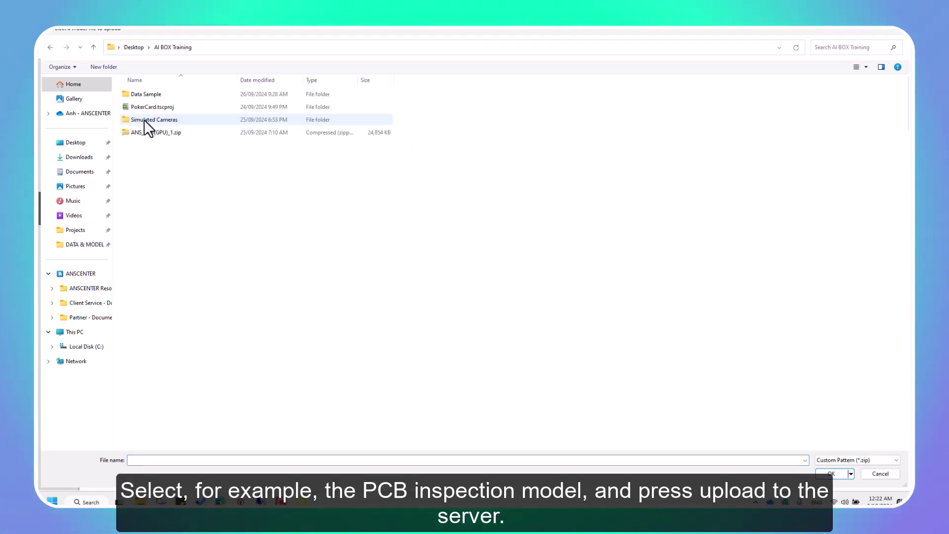
{"action": "double_click", "coordinate": [144, 133]}
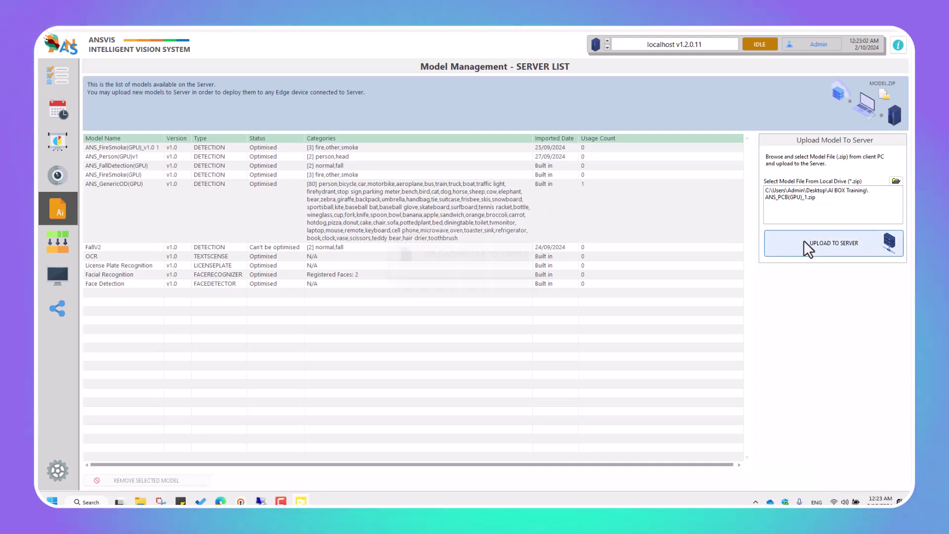
{"action": "left_click", "coordinate": [805, 242]}
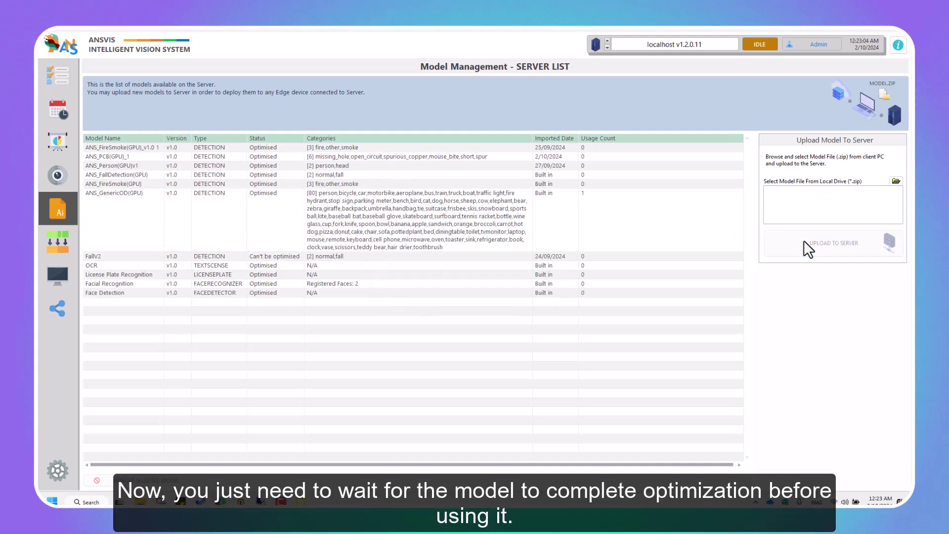
- Start a new server AI task group named 'PCB Inspection'
{"action": "left_click", "coordinate": [278, 155]}
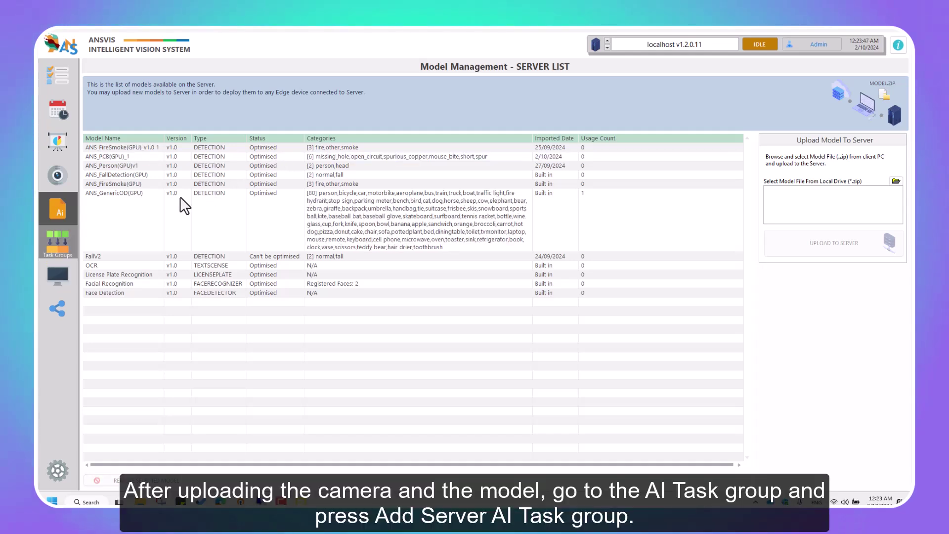
{"action": "left_click", "coordinate": [61, 247]}
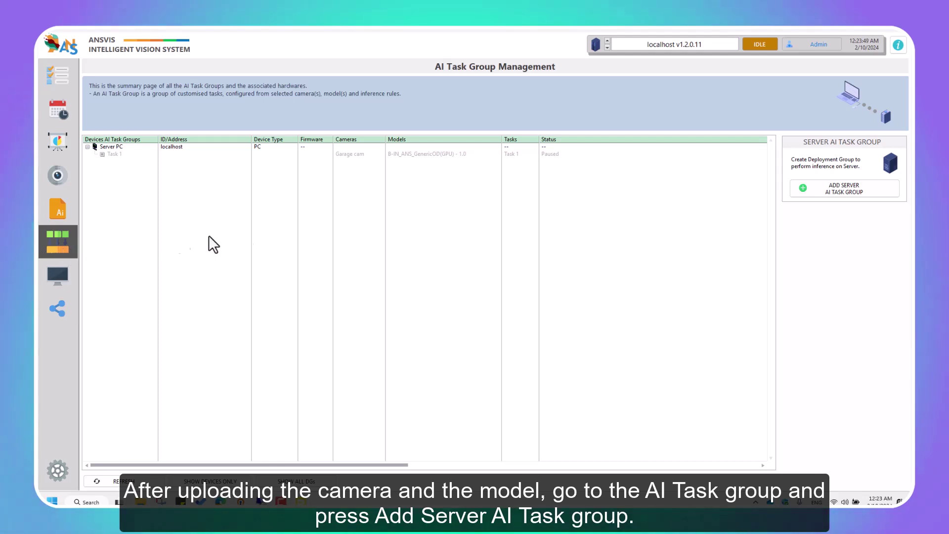
{"action": "left_click", "coordinate": [820, 189]}
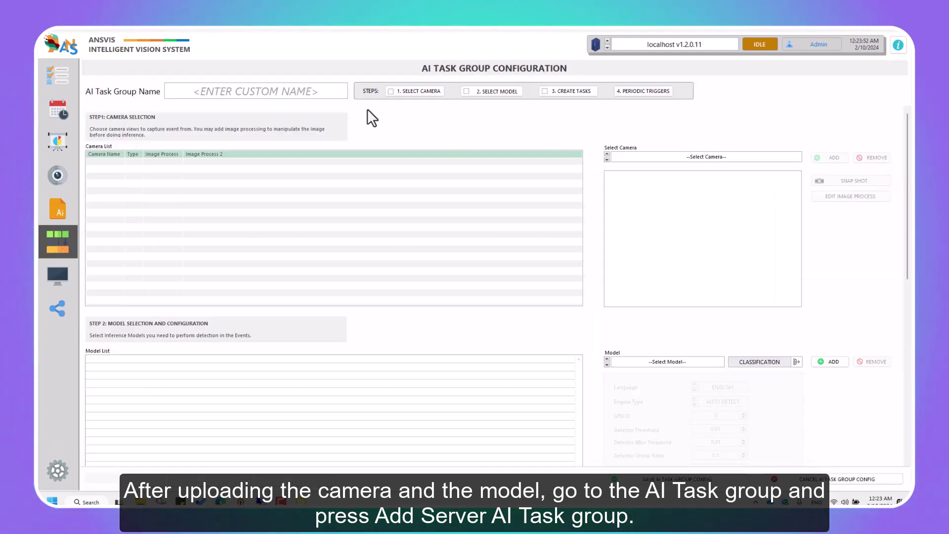
{"action": "left_click", "coordinate": [282, 93]}
{"action": "type", "text": "PCB "}
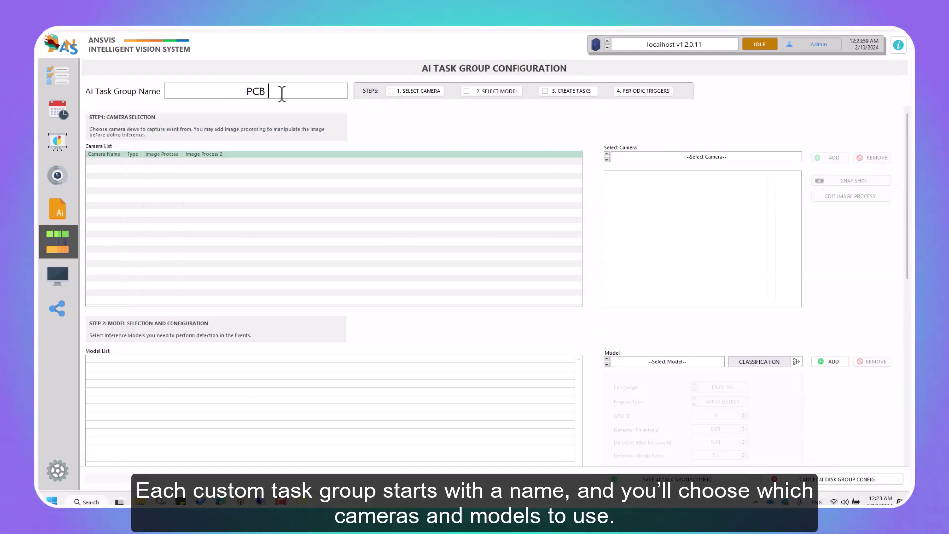
{"action": "type", "text": "Inspection"}
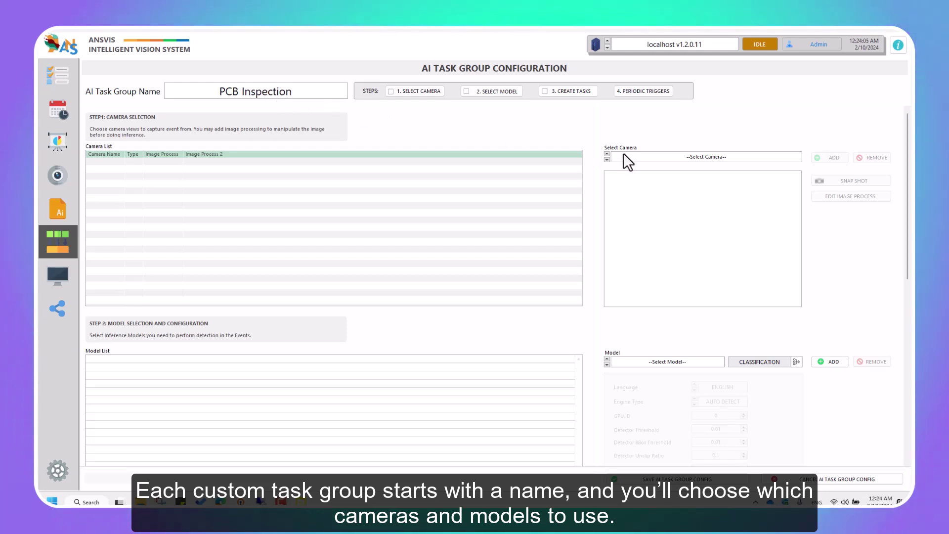
- Add the PCB Line camera to the group's cameras
{"action": "left_click", "coordinate": [627, 157]}
{"action": "left_click", "coordinate": [638, 197]}
{"action": "left_click", "coordinate": [834, 157]}
{"action": "scroll", "coordinate": [630, 309], "scroll_direction": "down", "scroll_amount": 2}
- Add the ANS_PCB(GPU)_1 v1.0 model to the group and create a new task
{"action": "left_click", "coordinate": [631, 306]}
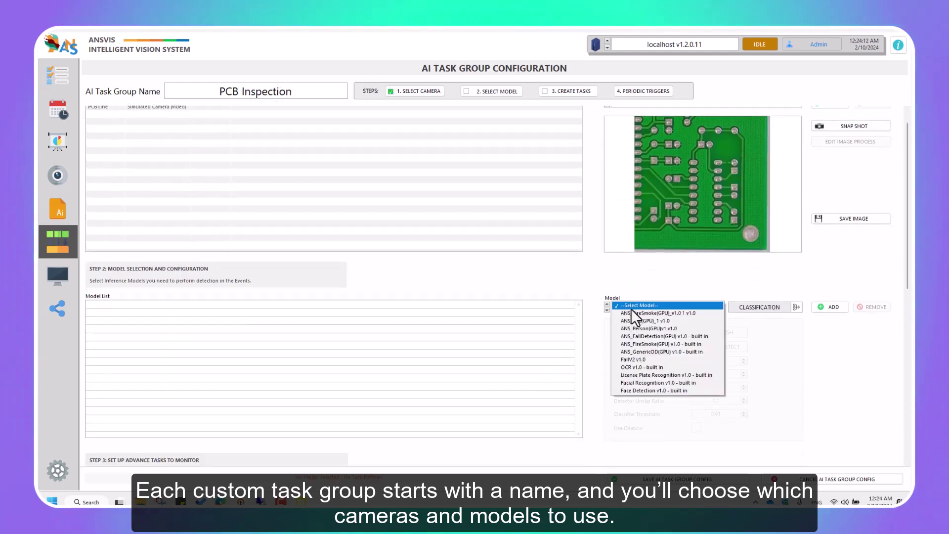
{"action": "left_click", "coordinate": [636, 320]}
{"action": "left_click", "coordinate": [831, 308]}
{"action": "scroll", "coordinate": [829, 326], "scroll_direction": "down", "scroll_amount": 2}
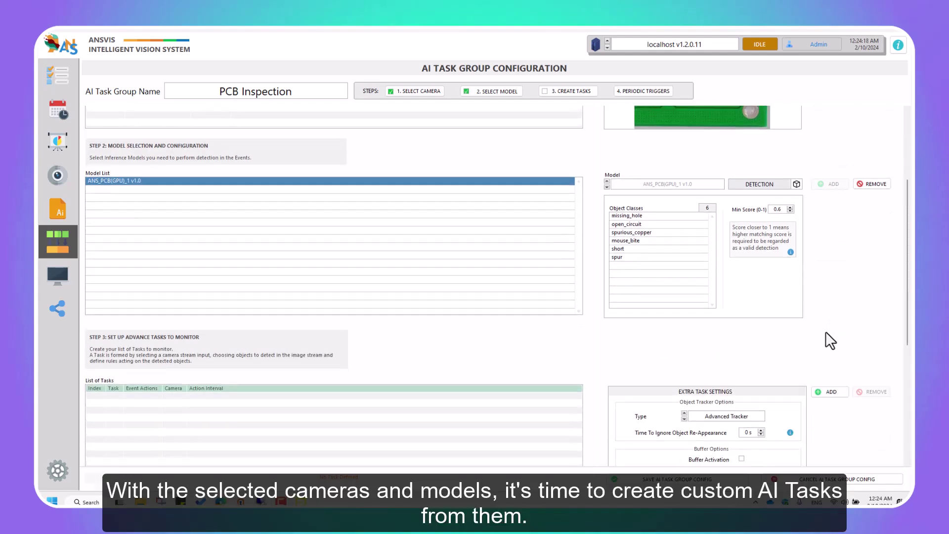
{"action": "scroll", "coordinate": [830, 341], "scroll_direction": "down", "scroll_amount": 1}
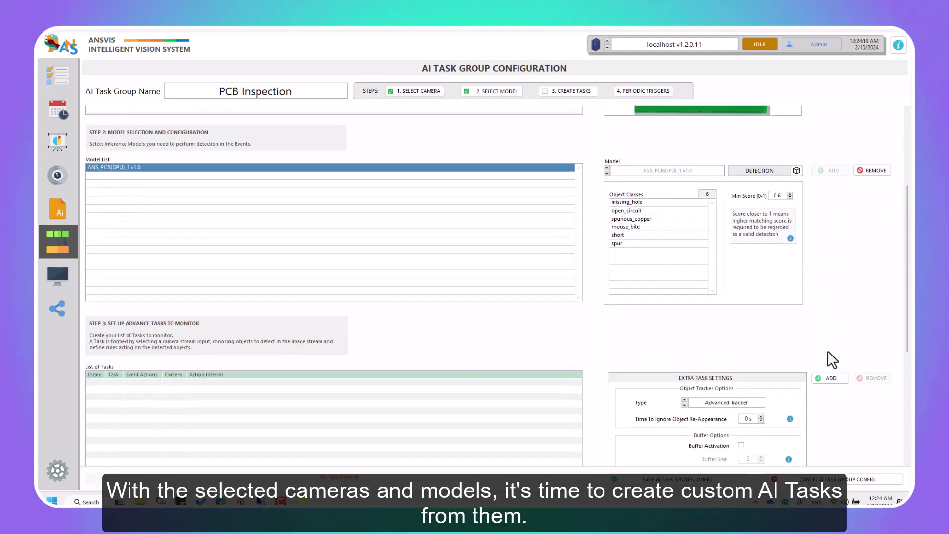
{"action": "left_click", "coordinate": [831, 380]}
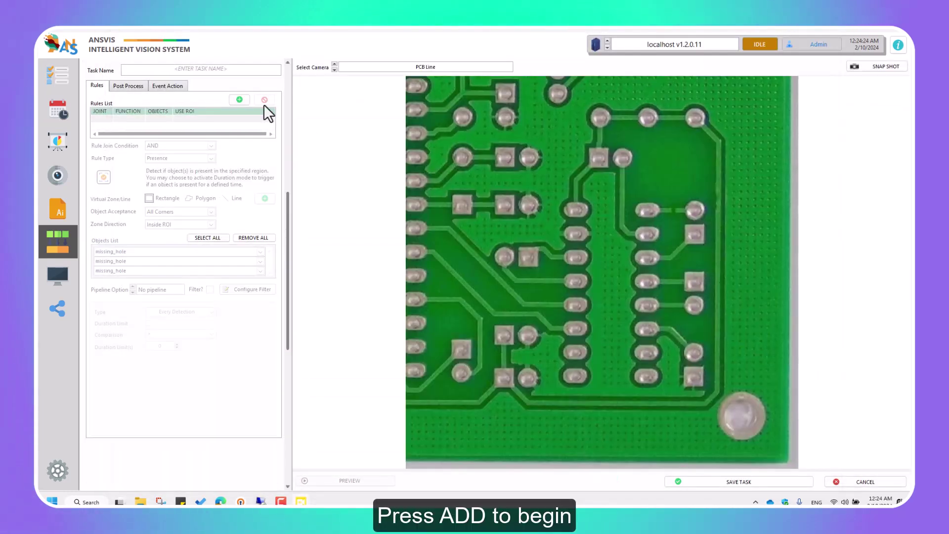
- Name the task 'PCB Board 1' and add a Presence rule with a polygon-zone ROI on the board
{"action": "left_click", "coordinate": [203, 70]}
{"action": "type", "text": "PCB Board 1"}
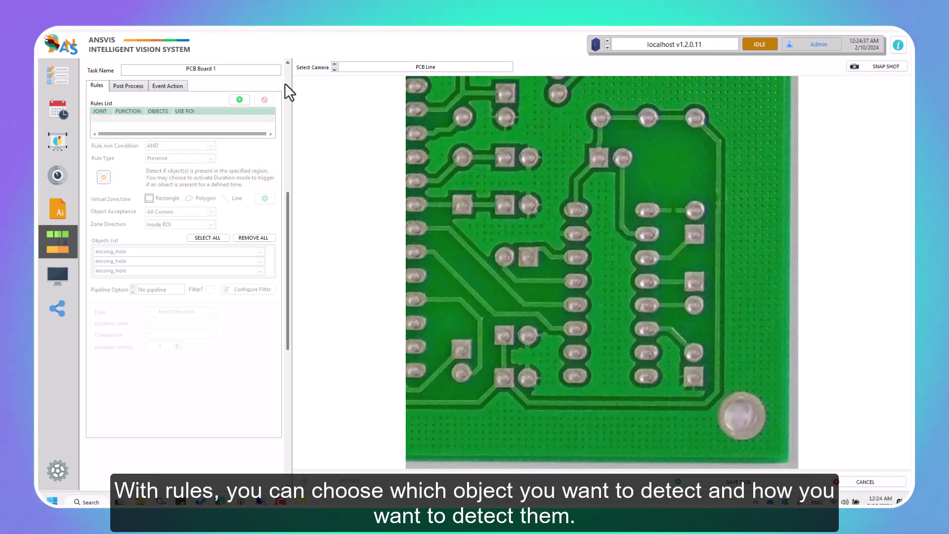
{"action": "left_click", "coordinate": [238, 100]}
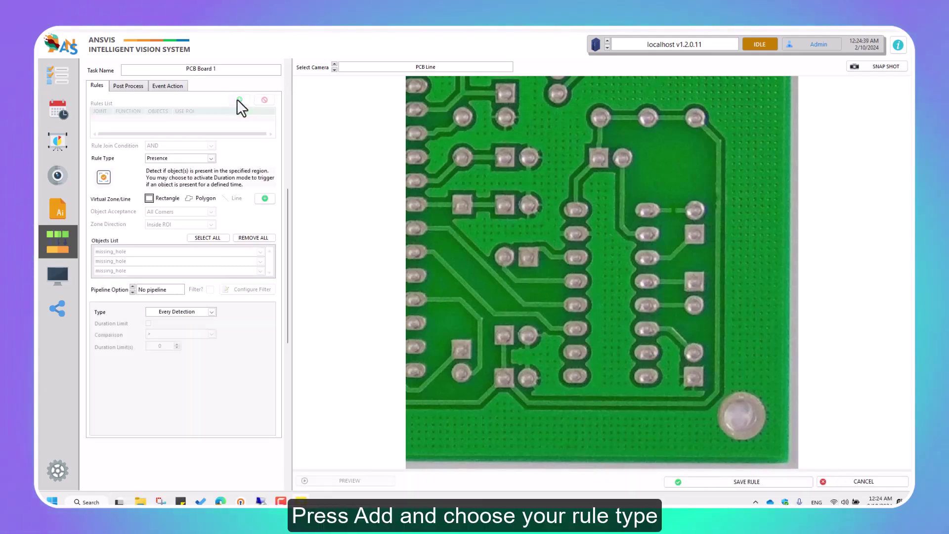
{"action": "left_click", "coordinate": [213, 159]}
{"action": "left_click", "coordinate": [174, 167]}
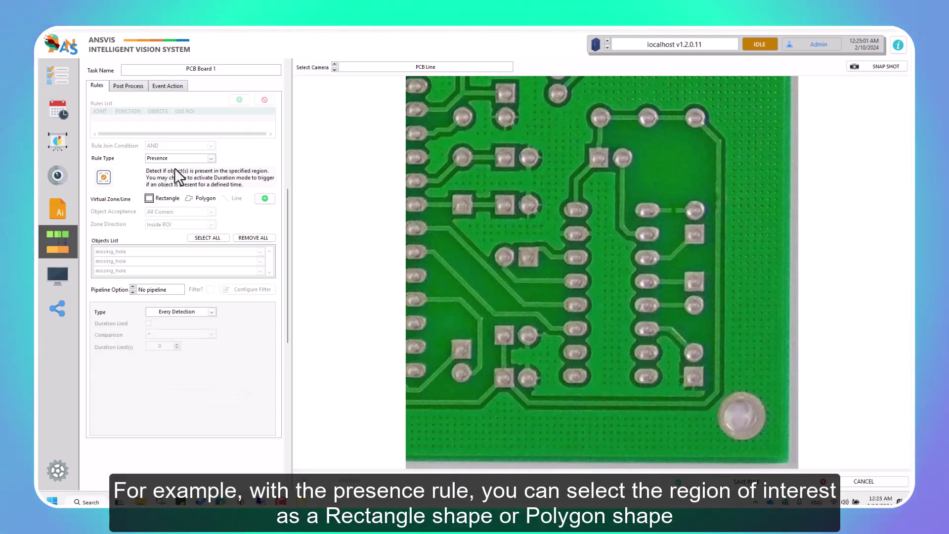
{"action": "left_click", "coordinate": [197, 200]}
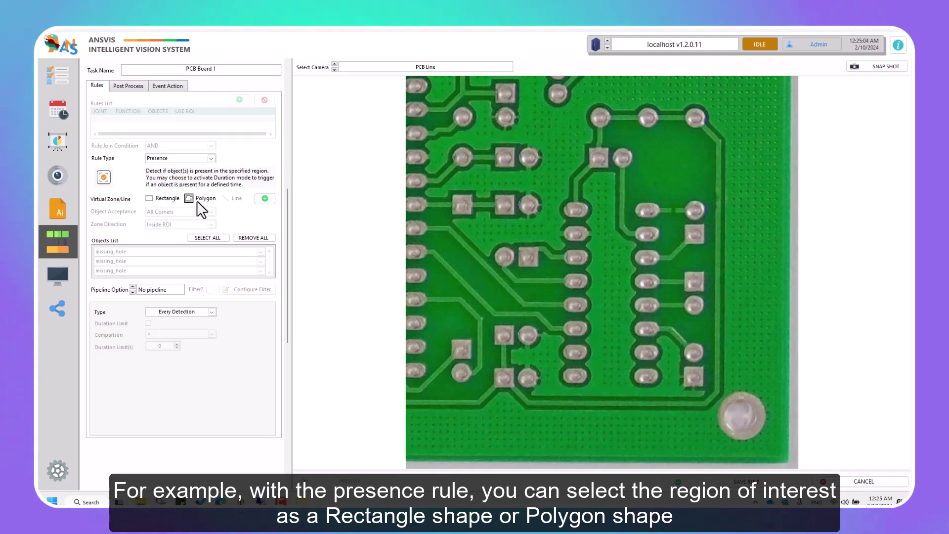
{"action": "left_click", "coordinate": [262, 200]}
- Move the ROI up-left, keeping All Corners, Inside ROI and Every Detection settings
{"action": "left_click_drag", "start_coordinate": [693, 237], "coordinate": [572, 208]}
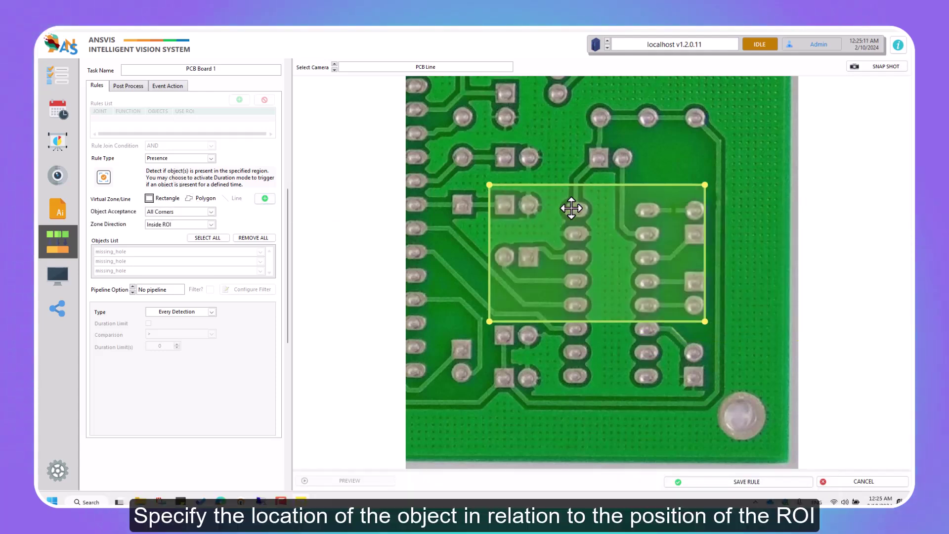
{"action": "left_click", "coordinate": [215, 210]}
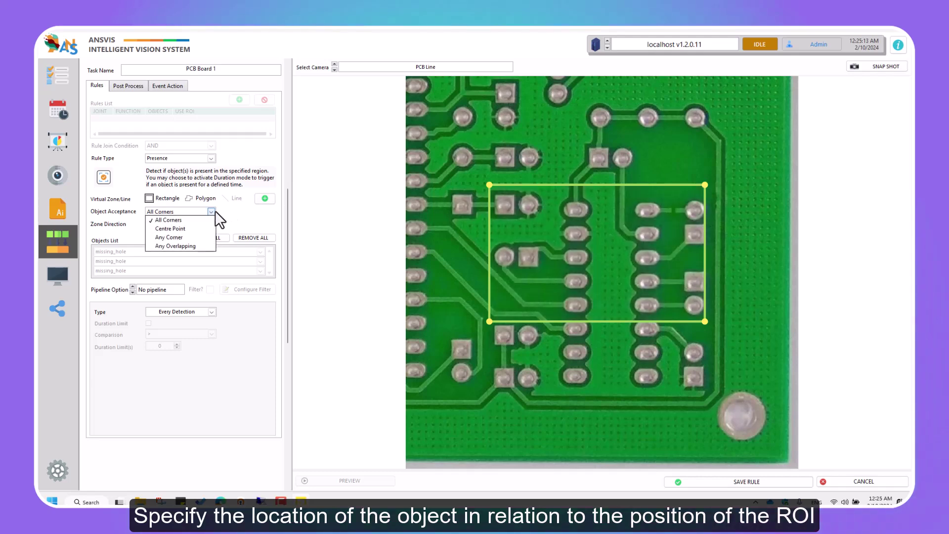
{"action": "left_click", "coordinate": [215, 211]}
{"action": "left_click", "coordinate": [213, 223]}
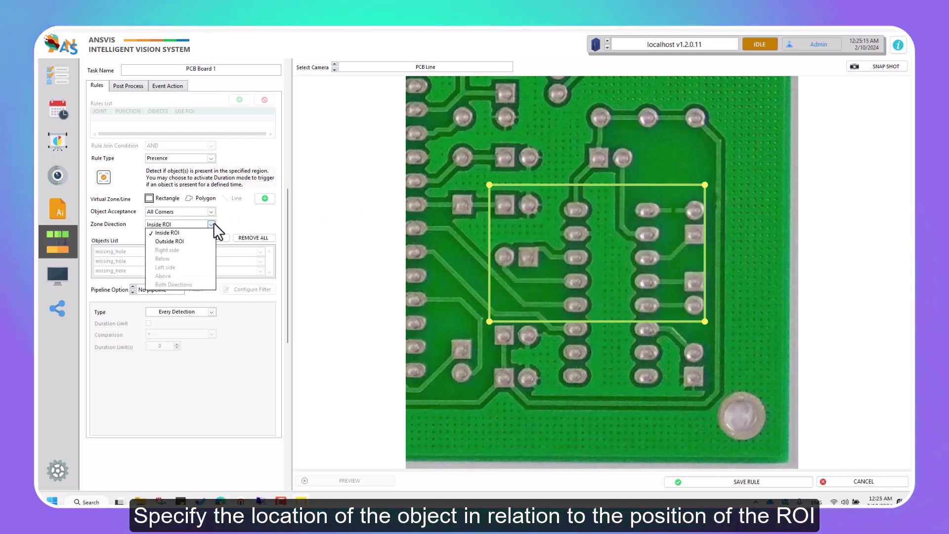
{"action": "left_click", "coordinate": [214, 223]}
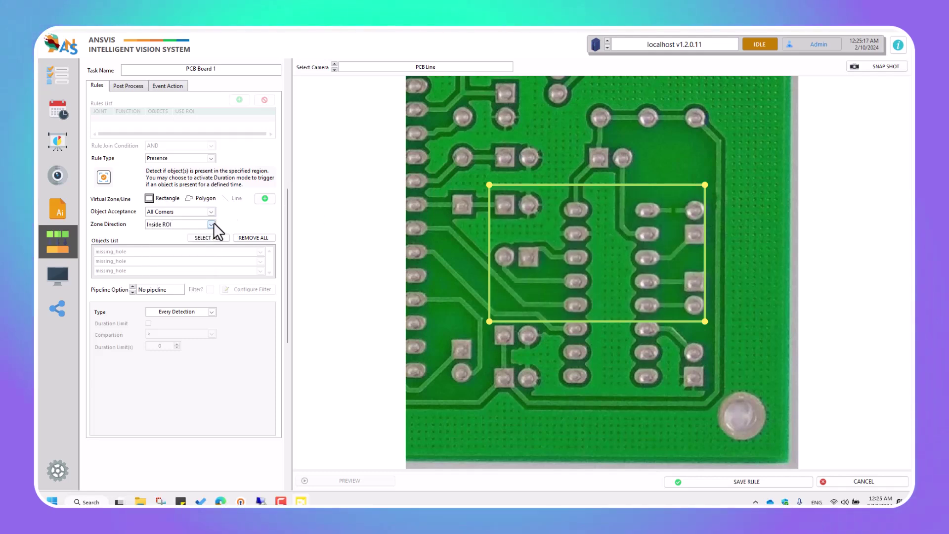
{"action": "left_click", "coordinate": [214, 311]}
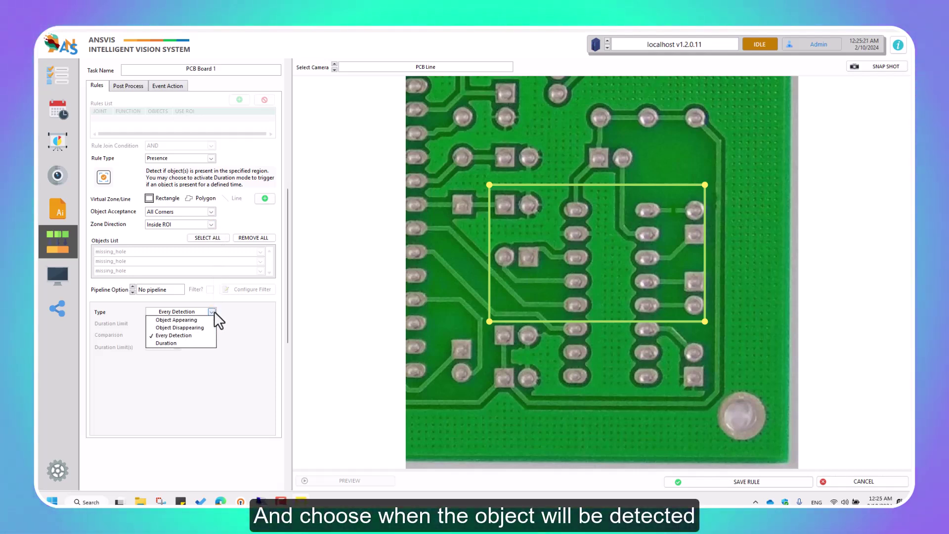
{"action": "left_click", "coordinate": [214, 311]}
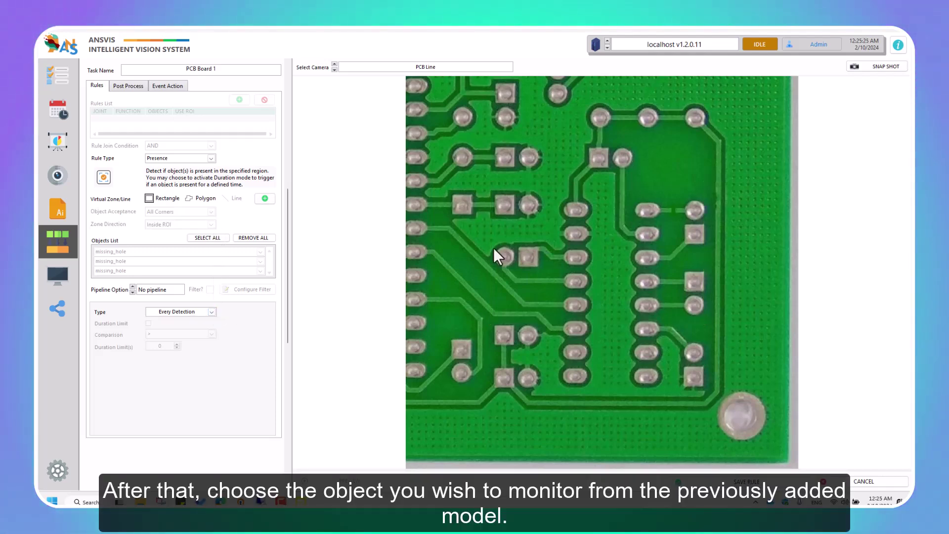
- Select all defect classes, then save the Presence rule and the PCB Board 1 task
{"action": "left_click", "coordinate": [257, 255]}
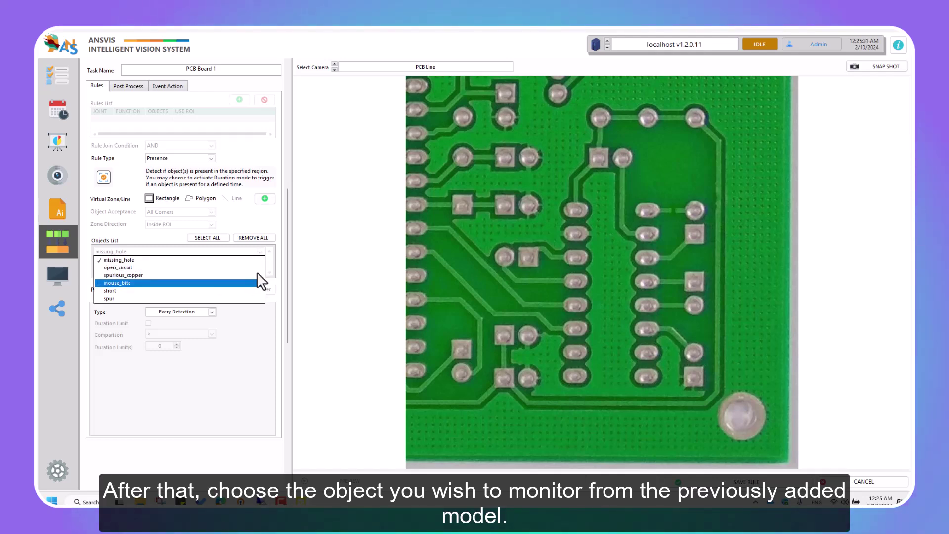
{"action": "left_click", "coordinate": [259, 260]}
{"action": "left_click", "coordinate": [210, 238]}
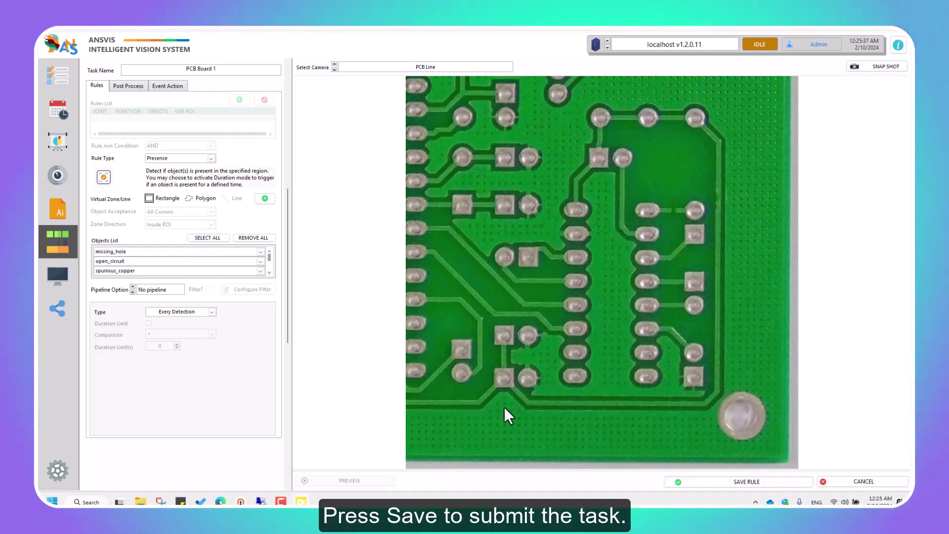
{"action": "left_click", "coordinate": [731, 482]}
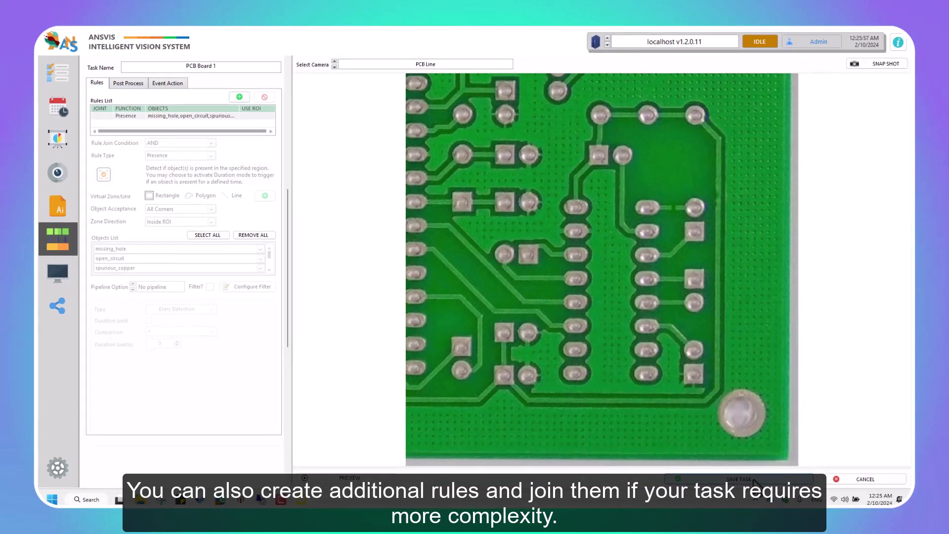
{"action": "left_click", "coordinate": [753, 478]}
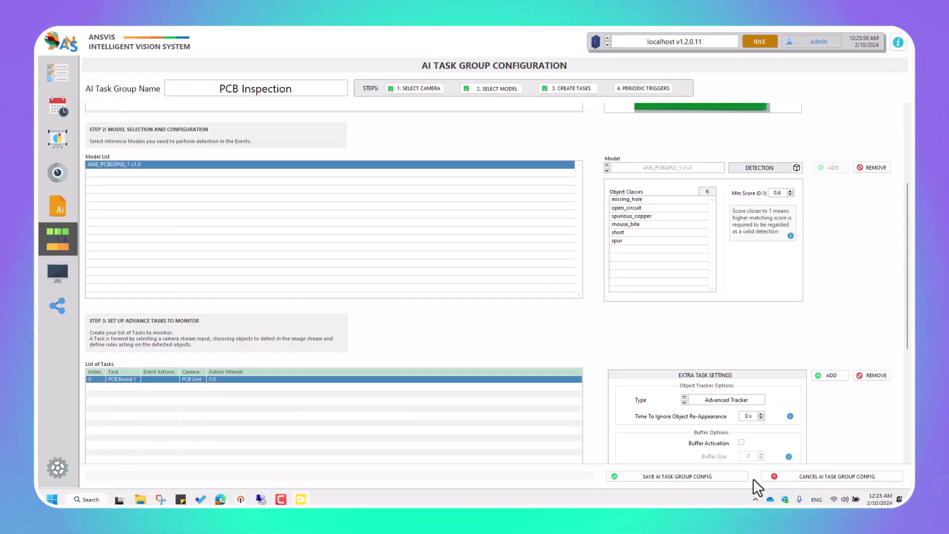
- Save the PCB Inspection group config and confirm it shows Active on the Dashboard
{"action": "left_click", "coordinate": [716, 478]}
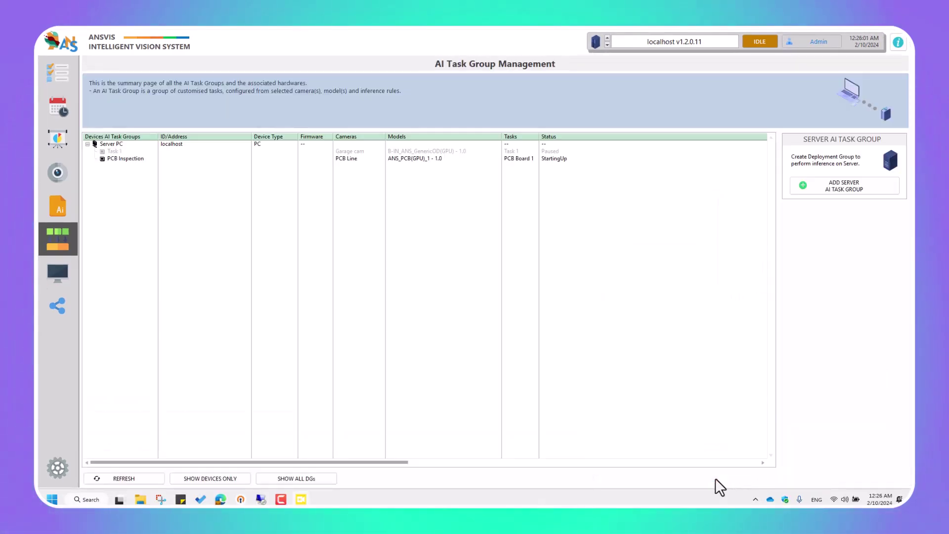
{"action": "left_click", "coordinate": [62, 282]}
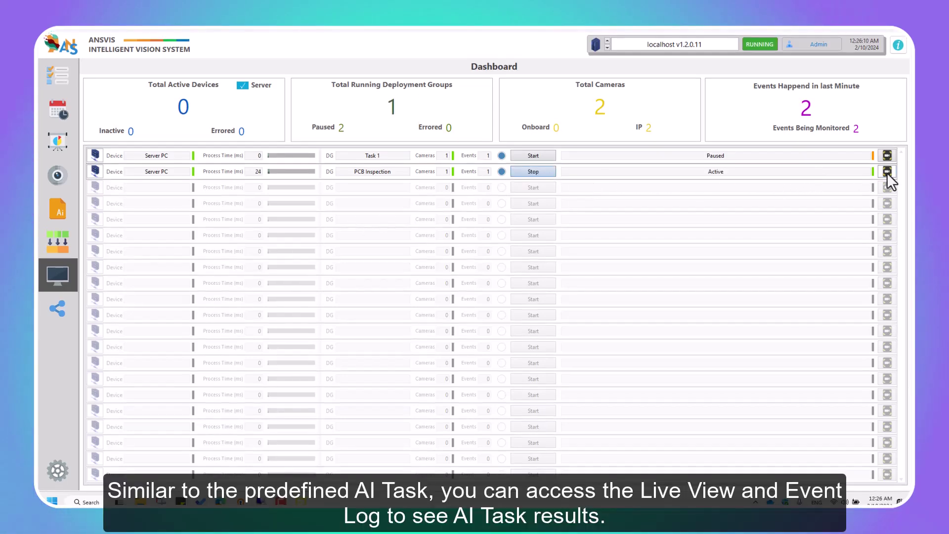
- Watch PCB Inspection's live view with larger label text, then stop the feed
{"action": "left_click", "coordinate": [887, 168]}
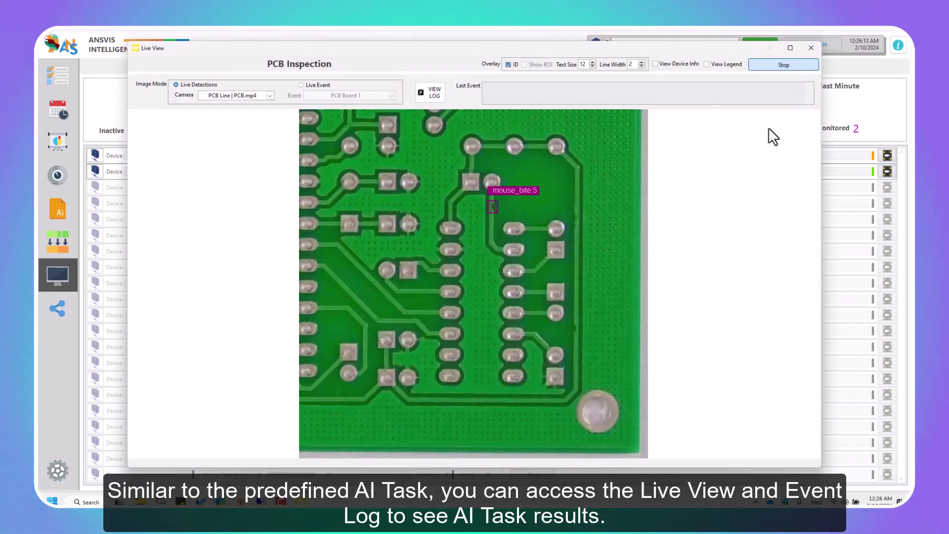
{"action": "left_click", "coordinate": [593, 62]}
{"action": "left_click", "coordinate": [593, 62]}
{"action": "left_click", "coordinate": [593, 62]}
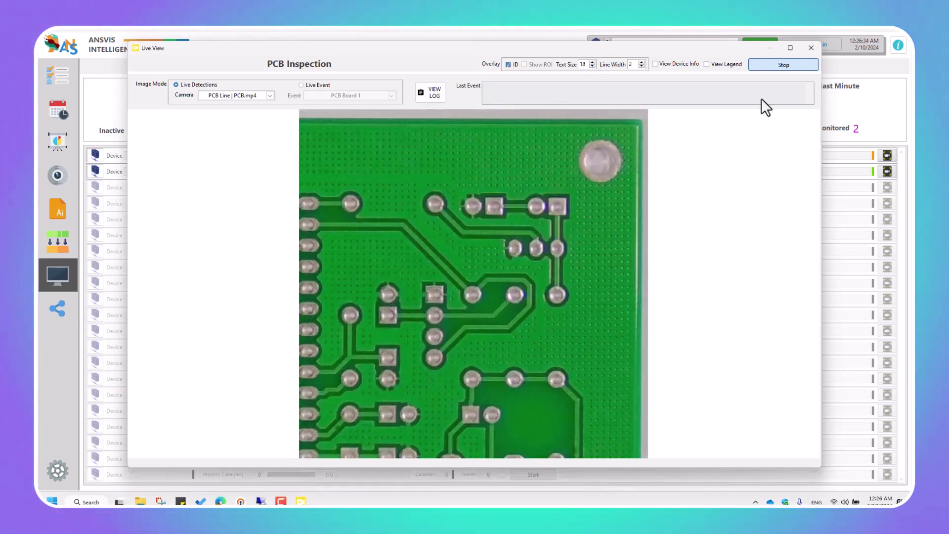
{"action": "left_click", "coordinate": [784, 65]}
- Browse the event log to a two-mouse_bite event, then return to AI Task Group Management
{"action": "left_click", "coordinate": [57, 109]}
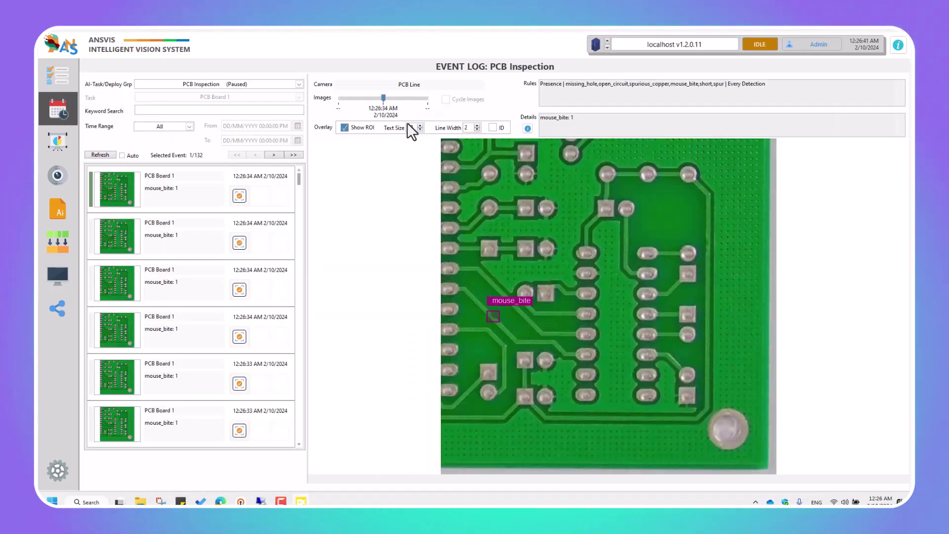
{"action": "left_click", "coordinate": [420, 125]}
{"action": "left_click", "coordinate": [420, 125]}
{"action": "left_click", "coordinate": [420, 125]}
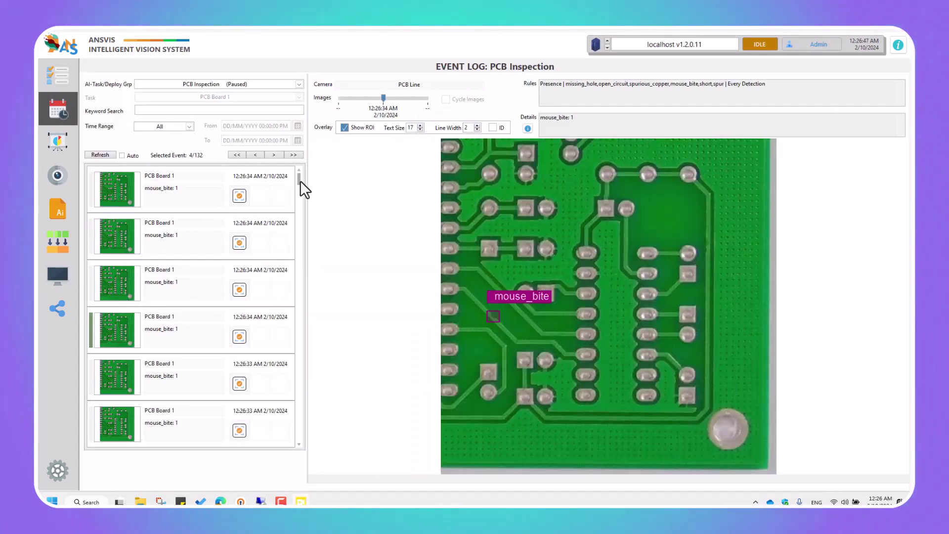
{"action": "left_click_drag", "start_coordinate": [299, 179], "coordinate": [299, 226]}
{"action": "left_click_drag", "start_coordinate": [193, 294], "coordinate": [123, 408]}
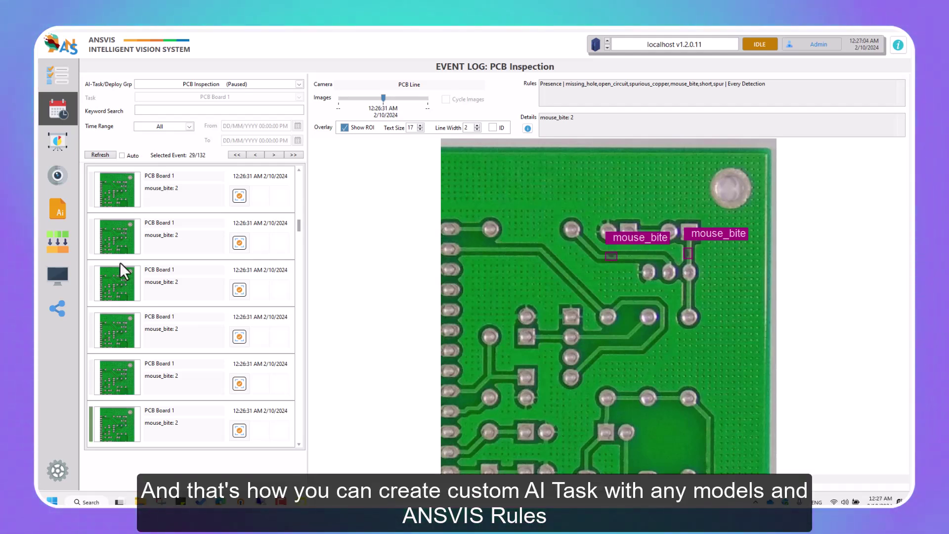
{"action": "left_click", "coordinate": [59, 246]}
- Open PCB Board 1 in the PCB Inspection group and add a new trigger action
{"action": "left_click", "coordinate": [136, 163]}
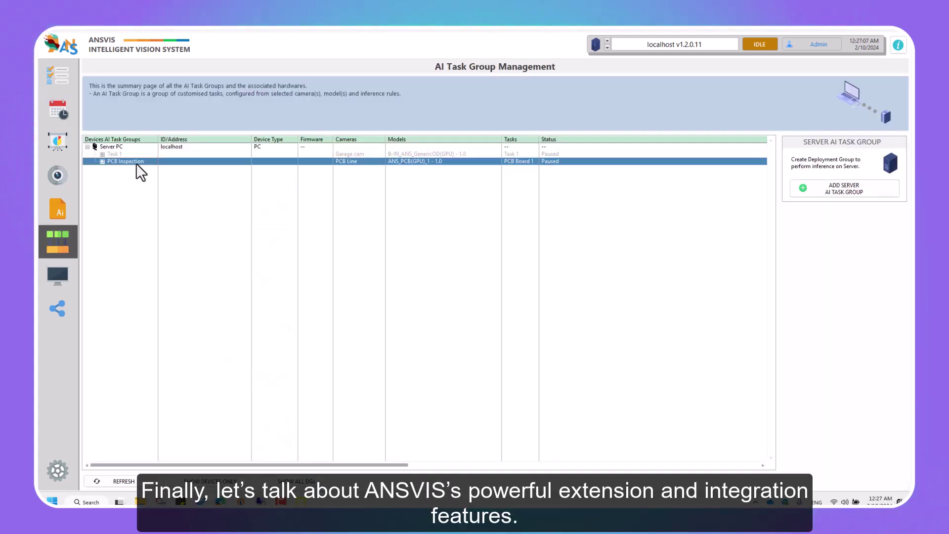
{"action": "double_click", "coordinate": [135, 163]}
{"action": "scroll", "coordinate": [135, 163], "scroll_direction": "down", "scroll_amount": 5}
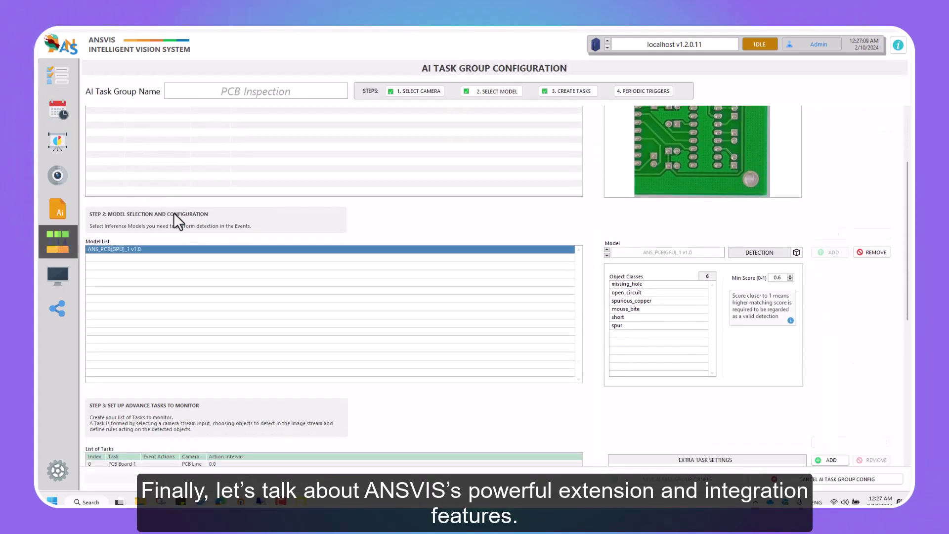
{"action": "double_click", "coordinate": [338, 429]}
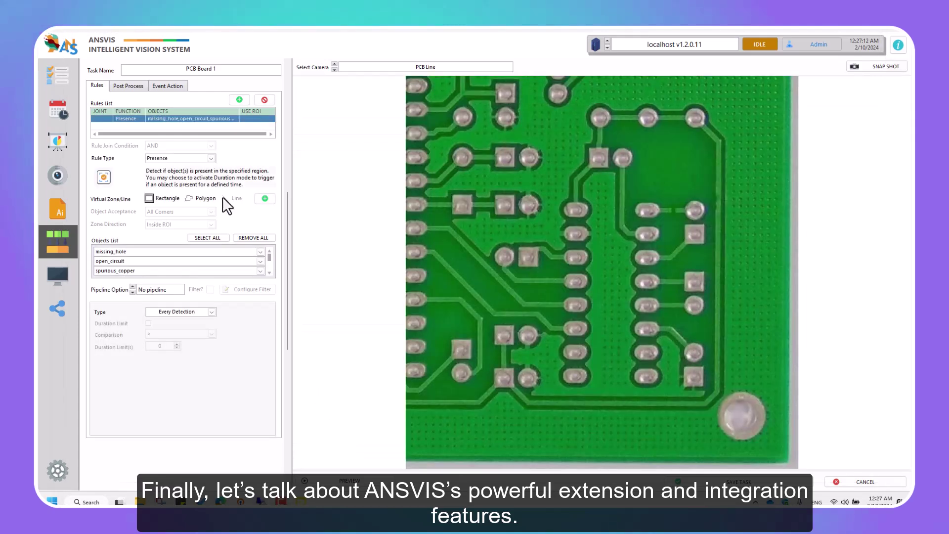
{"action": "left_click", "coordinate": [167, 85]}
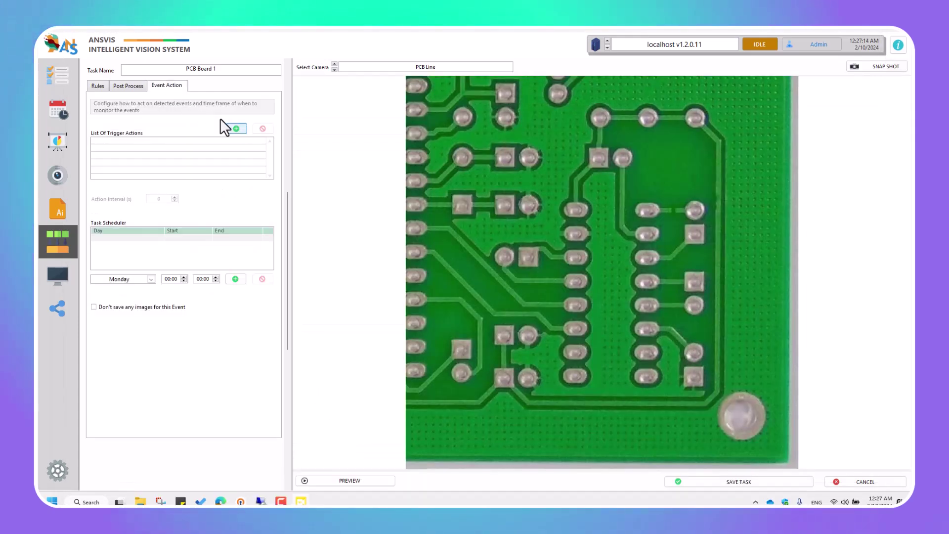
{"action": "left_click", "coordinate": [236, 129]}
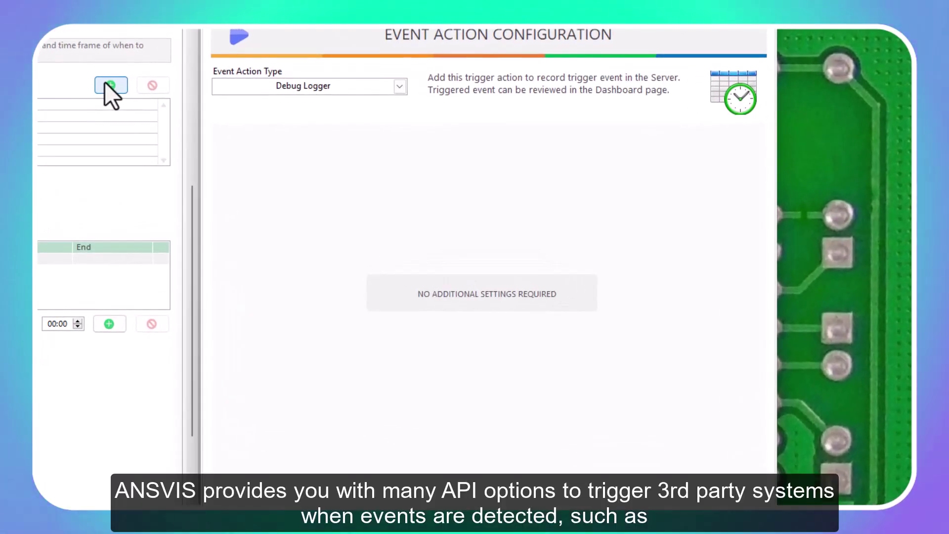
- Try the HTTP, NX-Witness and Database event action types in turn
{"action": "left_click", "coordinate": [399, 86]}
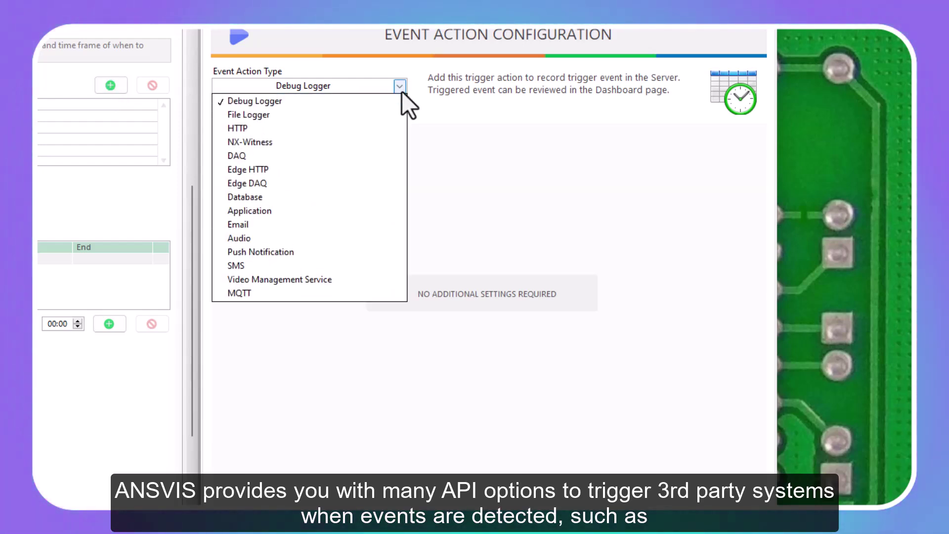
{"action": "left_click", "coordinate": [385, 125]}
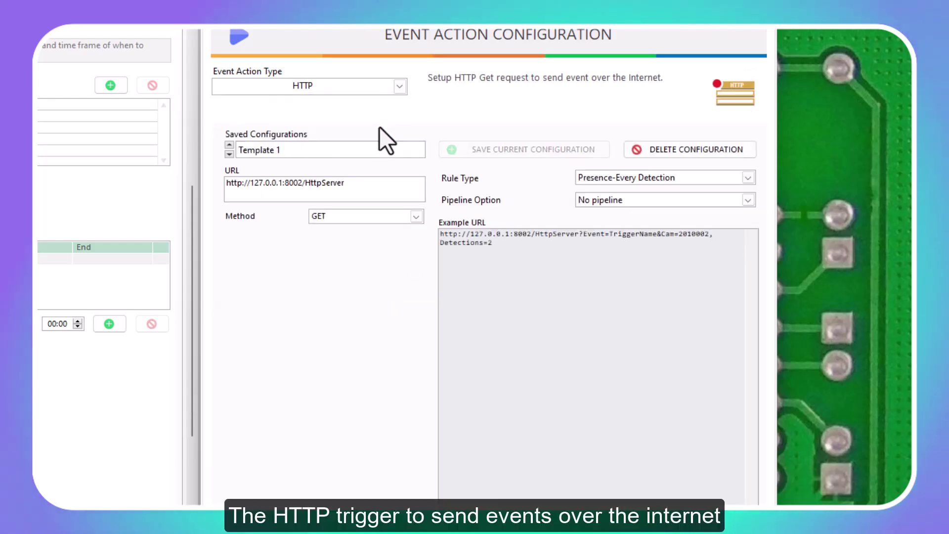
{"action": "left_click", "coordinate": [400, 87]}
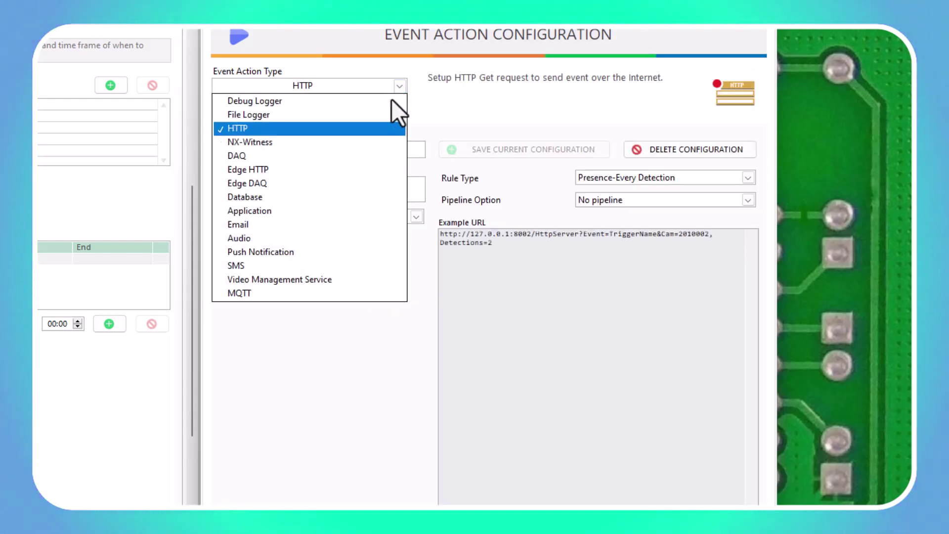
{"action": "left_click", "coordinate": [375, 141]}
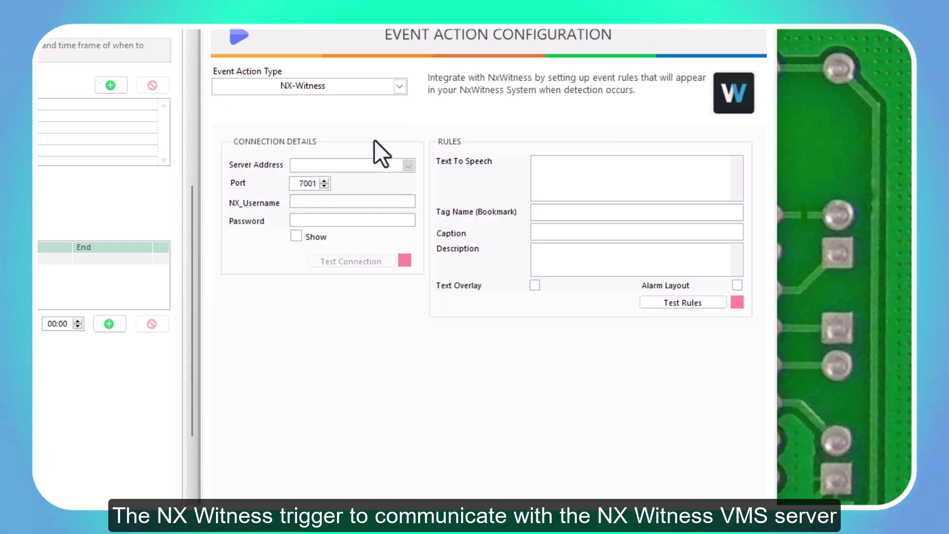
{"action": "left_click", "coordinate": [394, 87]}
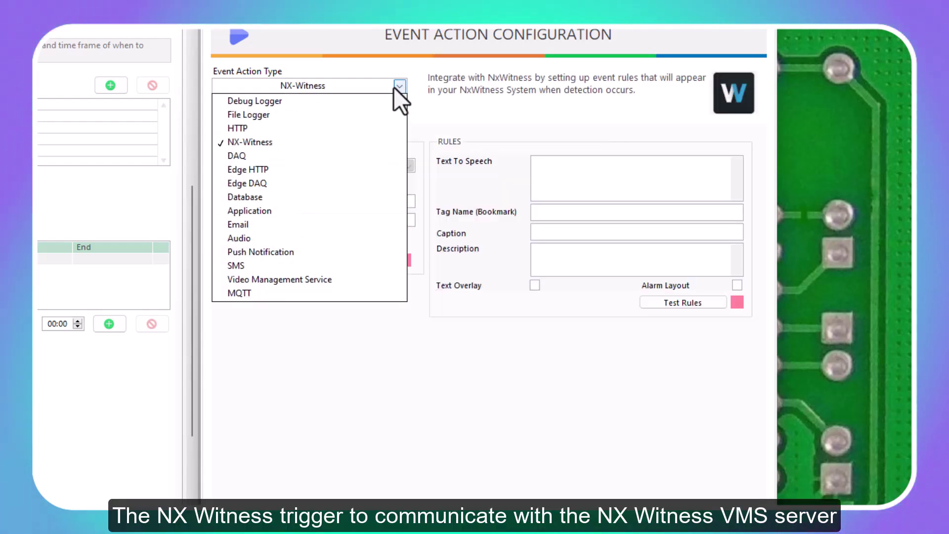
{"action": "left_click", "coordinate": [317, 210]}
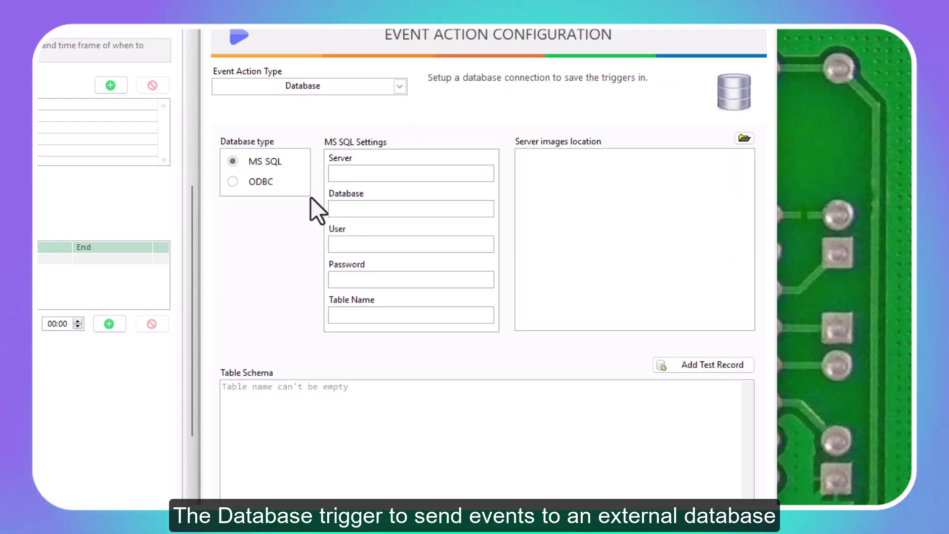
- Switch the event action type to Application, then settle on MQTT with port 1883
{"action": "left_click", "coordinate": [387, 93]}
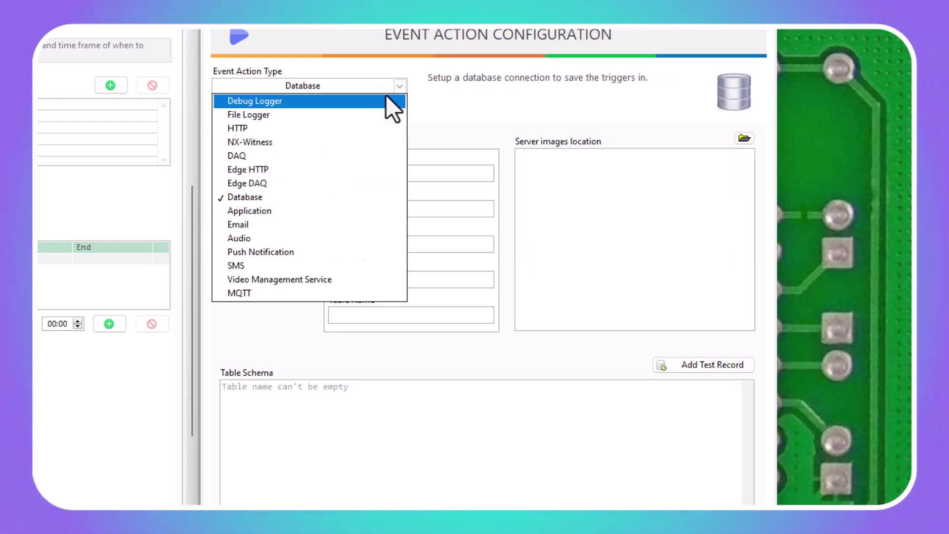
{"action": "left_click", "coordinate": [354, 208]}
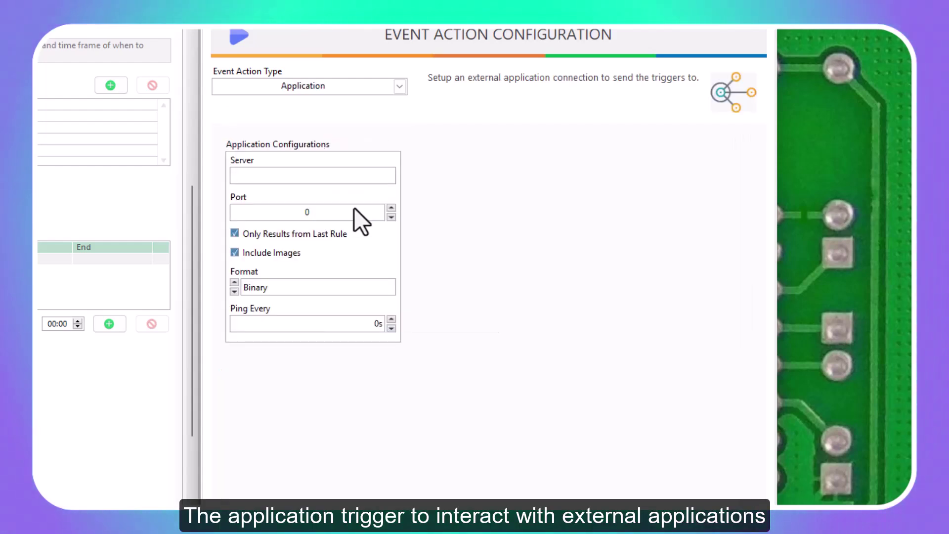
{"action": "left_click", "coordinate": [401, 85]}
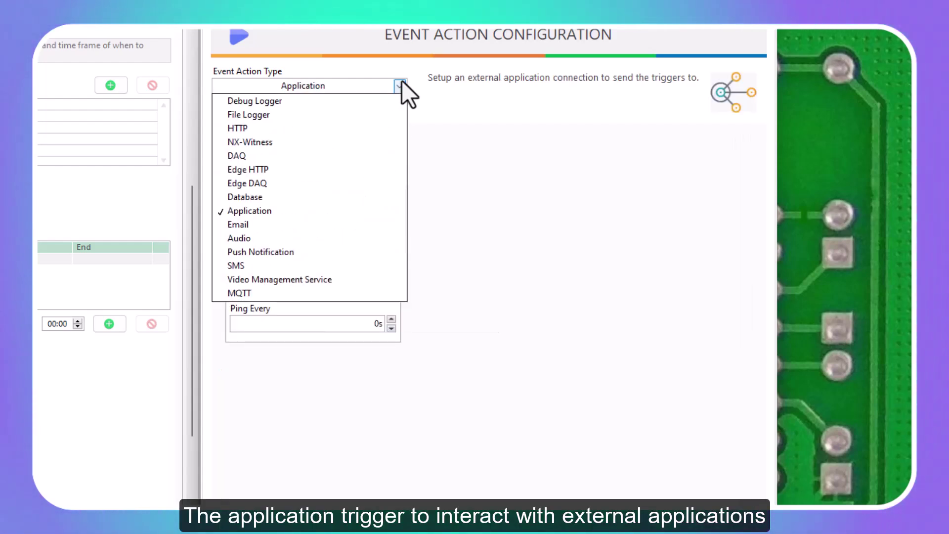
{"action": "left_click", "coordinate": [345, 292]}
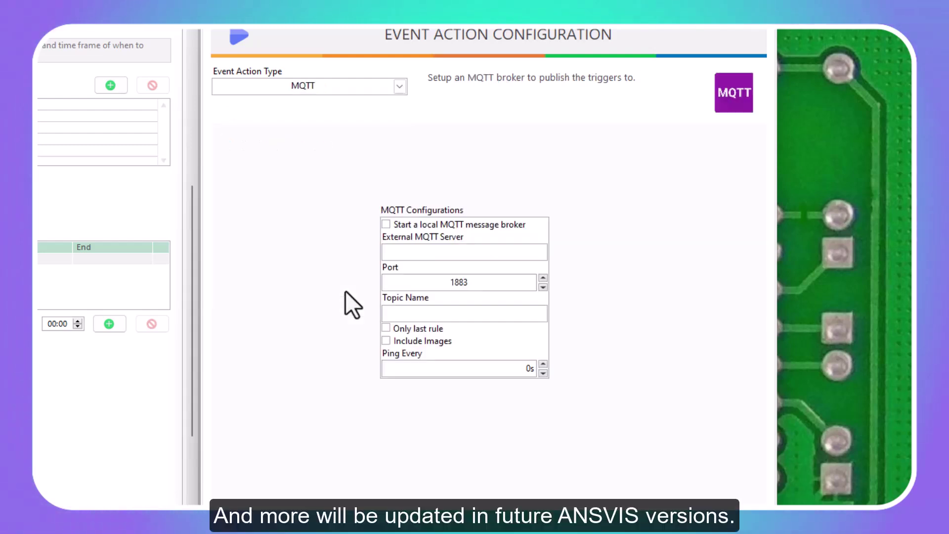
{"action": "left_click", "coordinate": [396, 95]}
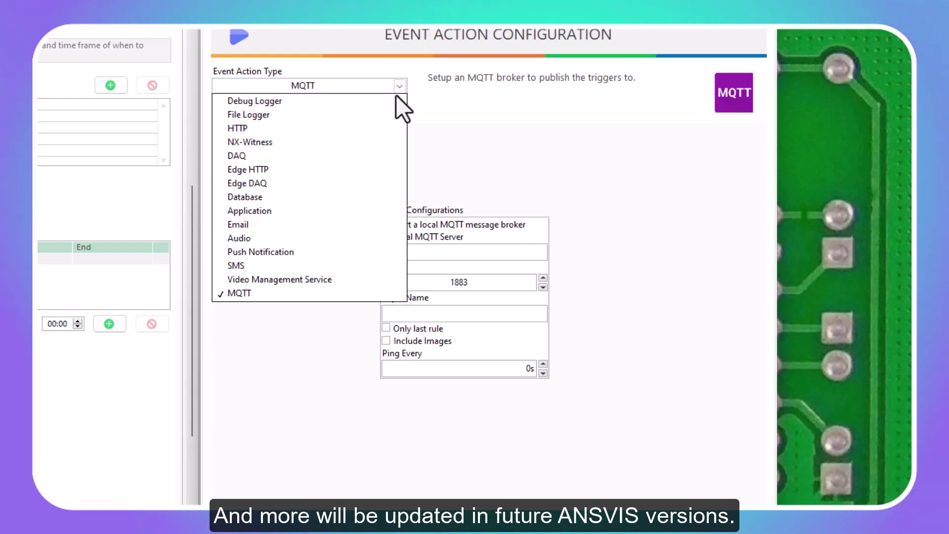
{"action": "left_click", "coordinate": [396, 95]}
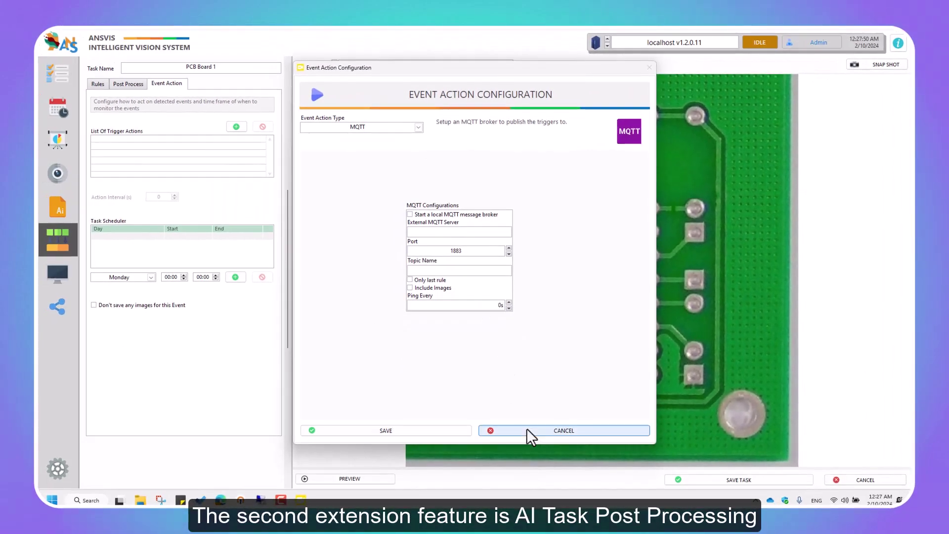
- Discard the event action setup and open PCB Board 1's post-processing configuration with the Filtering module
{"action": "left_click", "coordinate": [527, 428]}
{"action": "left_click", "coordinate": [133, 83]}
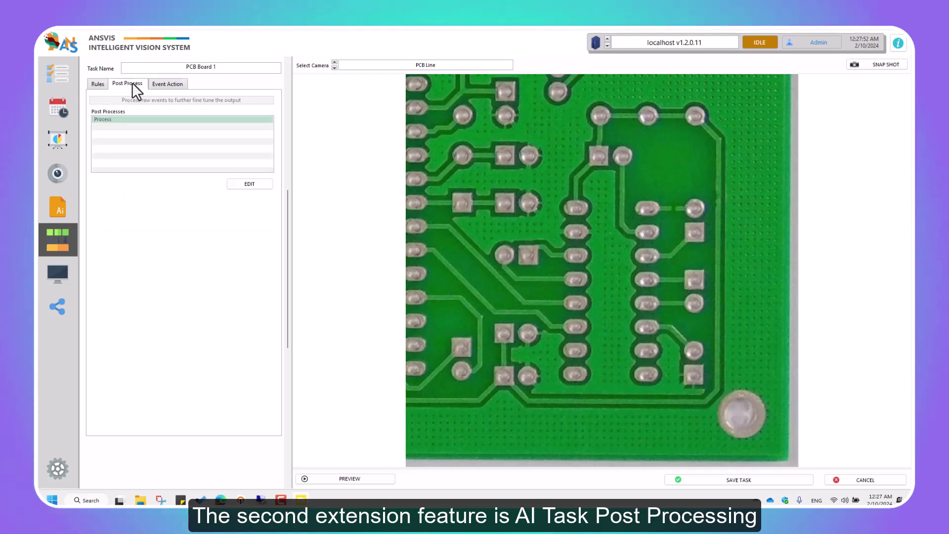
{"action": "left_click", "coordinate": [245, 183]}
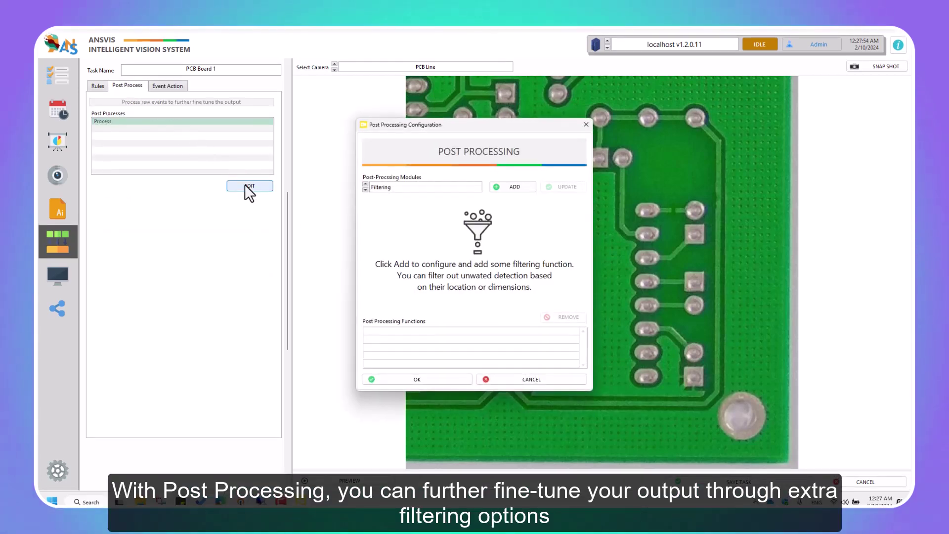
{"action": "left_click", "coordinate": [401, 187]}
{"action": "left_click", "coordinate": [401, 186]}
- Try a missing_hole object filter with a width limit, discard it, and switch to External Application
{"action": "left_click", "coordinate": [508, 187]}
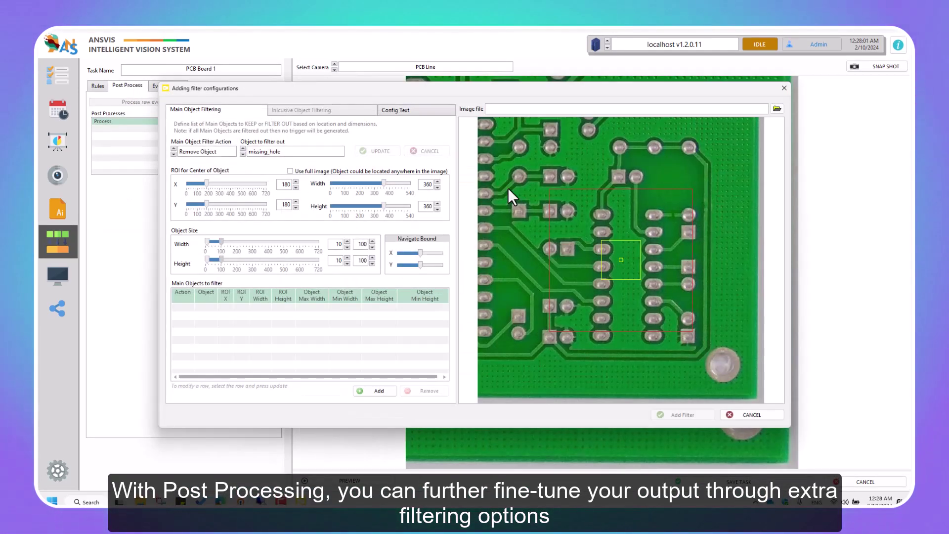
{"action": "left_click", "coordinate": [192, 152]}
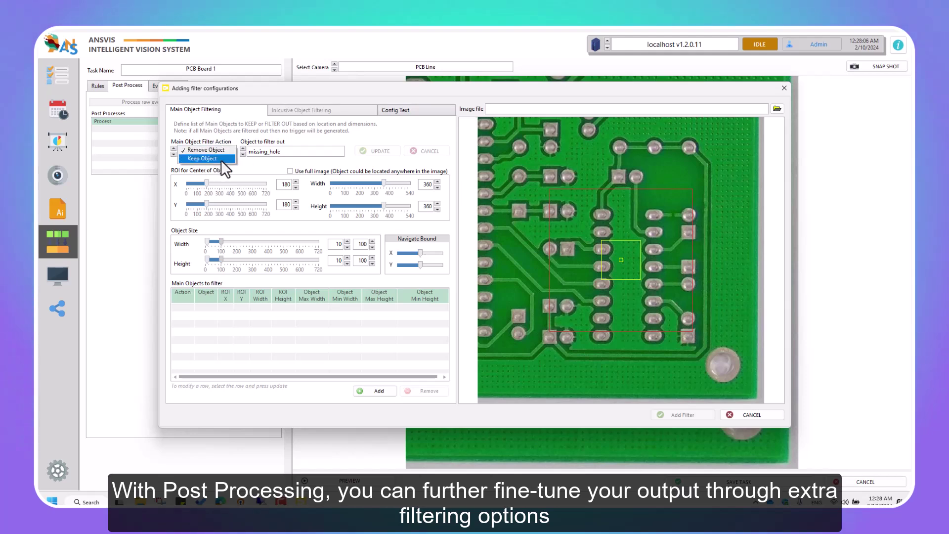
{"action": "left_click", "coordinate": [305, 153]}
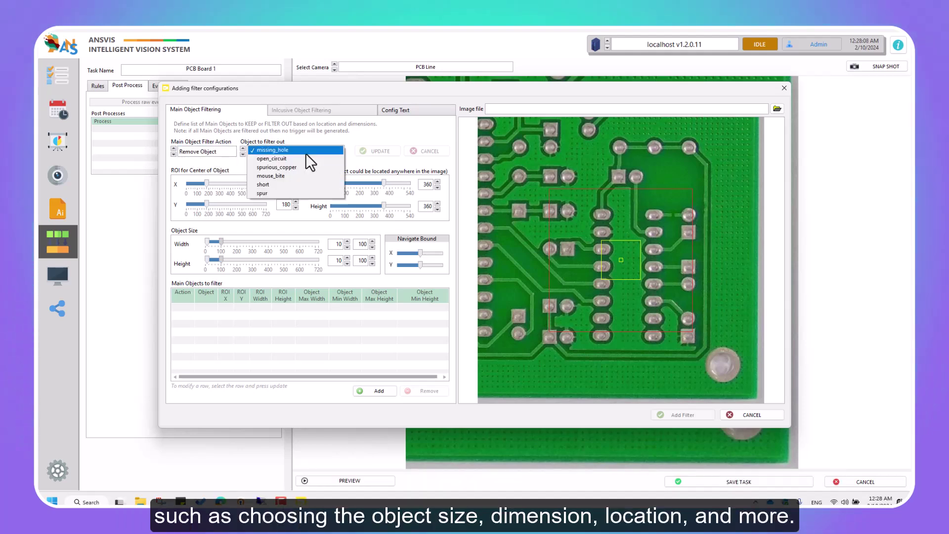
{"action": "left_click", "coordinate": [364, 167]}
{"action": "scroll", "coordinate": [223, 184], "scroll_direction": "up", "scroll_amount": 1}
{"action": "mouse_move", "coordinate": [221, 243]}
{"action": "left_mouse_down"}
{"action": "mouse_move", "coordinate": [263, 247]}
{"action": "mouse_move", "coordinate": [221, 259]}
{"action": "left_mouse_up"}
{"action": "left_click", "coordinate": [391, 111]}
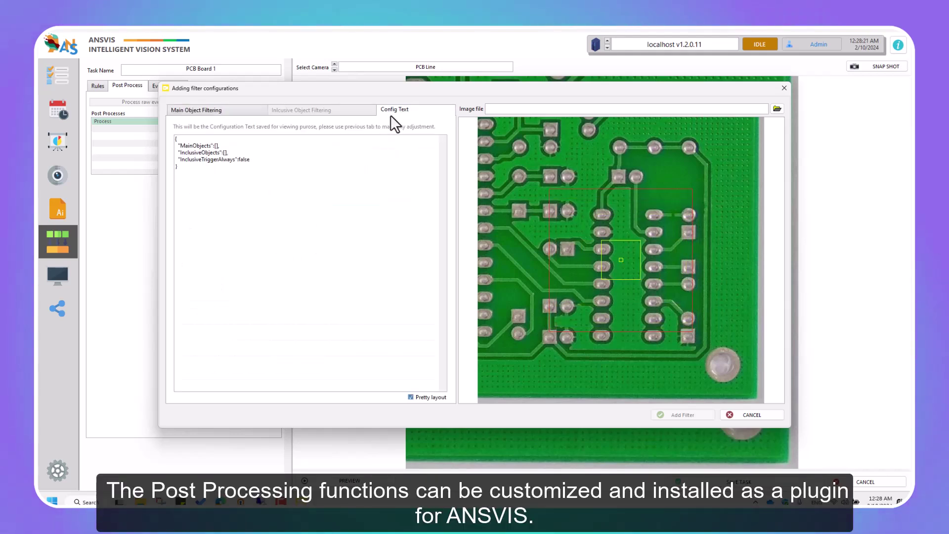
{"action": "left_click", "coordinate": [253, 113]}
{"action": "left_click", "coordinate": [738, 412]}
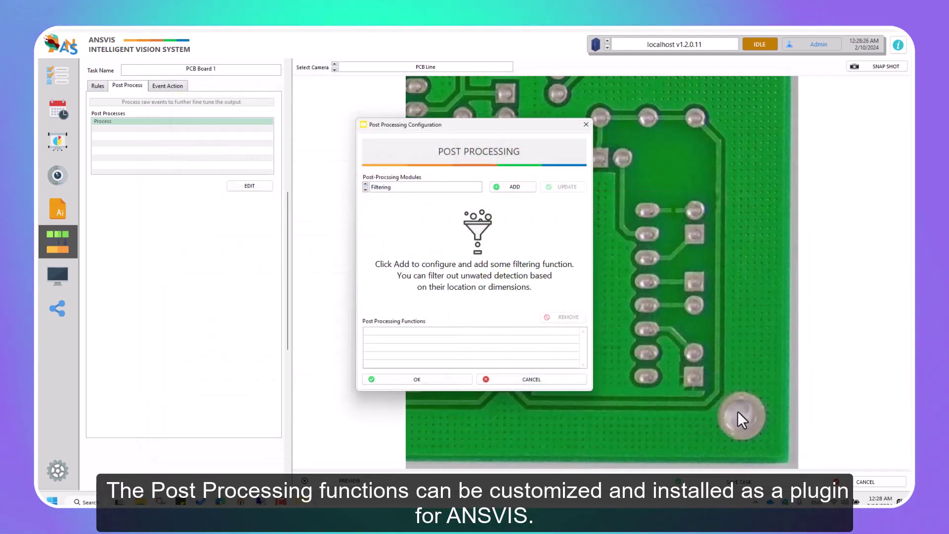
{"action": "left_click", "coordinate": [405, 190]}
{"action": "left_click", "coordinate": [402, 194]}
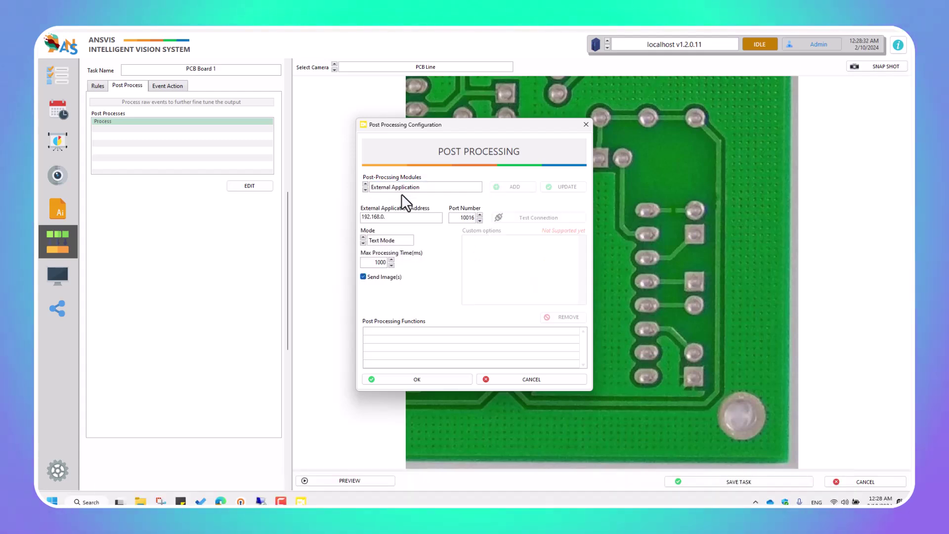
- Cancel the post-processing edit and scroll the GitHub README's class design and zip packaging steps
{"action": "left_click", "coordinate": [508, 373]}
{"action": "mouse_move", "coordinate": [220, 501]}
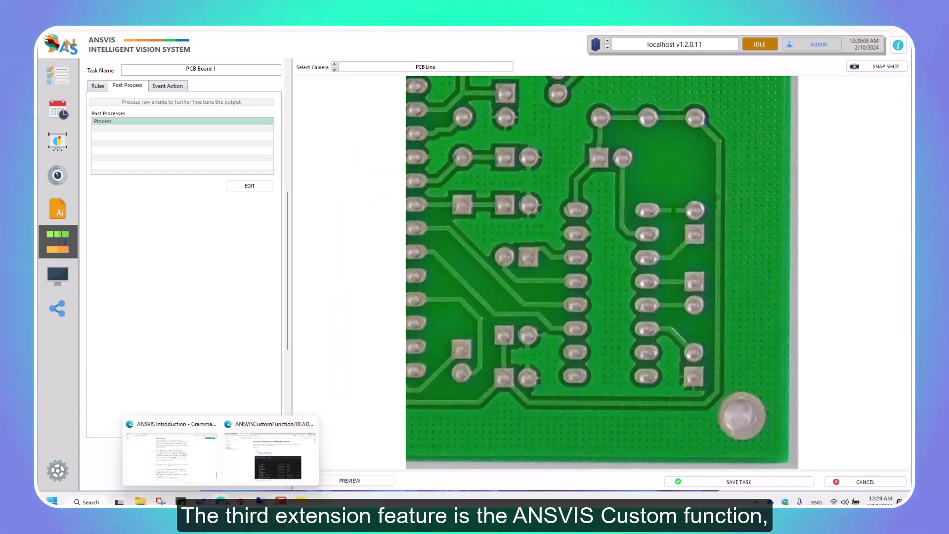
{"action": "left_click", "coordinate": [254, 474]}
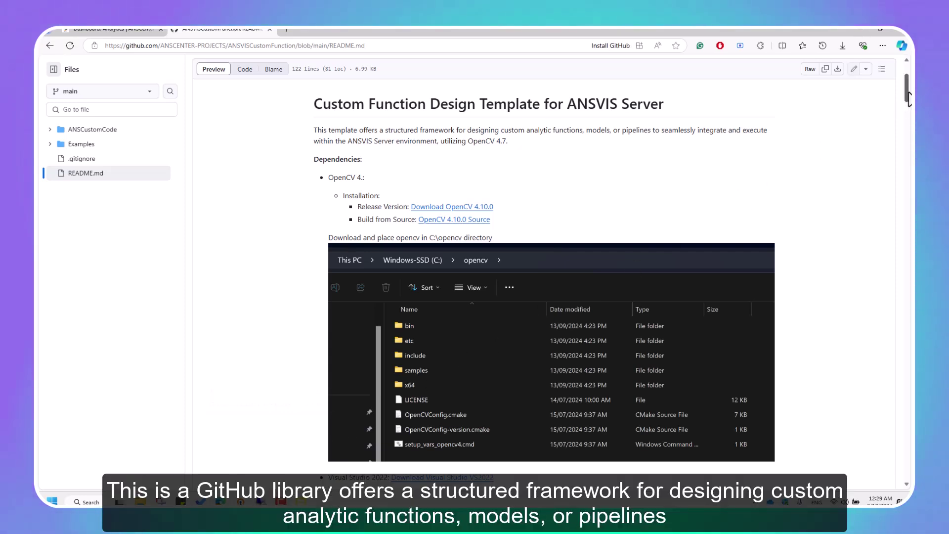
{"action": "left_click_drag", "start_coordinate": [907, 97], "coordinate": [909, 173]}
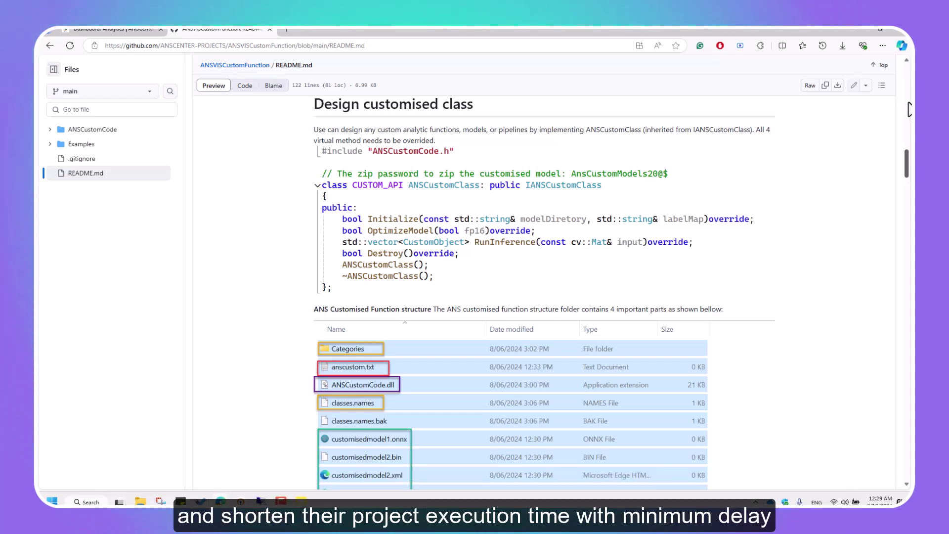
{"action": "scroll", "coordinate": [908, 173], "scroll_direction": "down", "scroll_amount": 8}
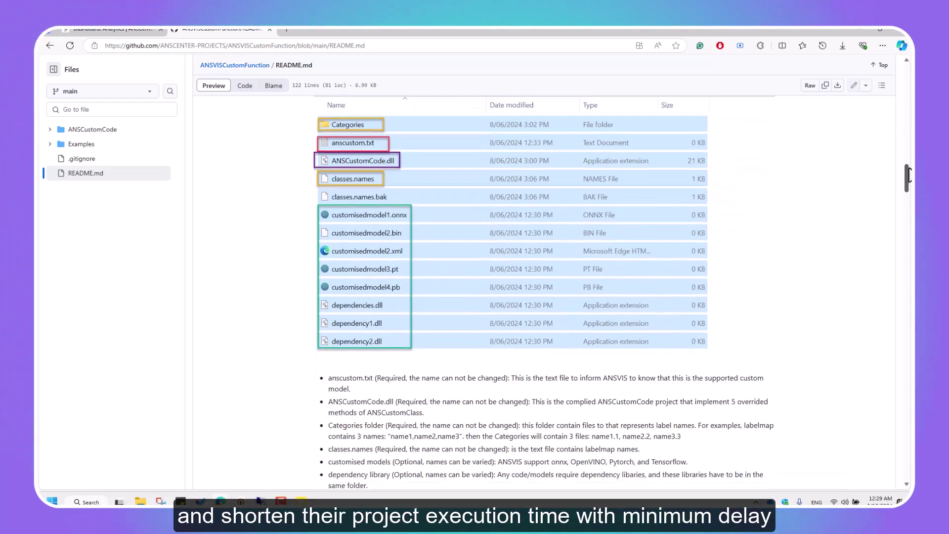
{"action": "scroll", "coordinate": [909, 173], "scroll_direction": "down", "scroll_amount": 4}
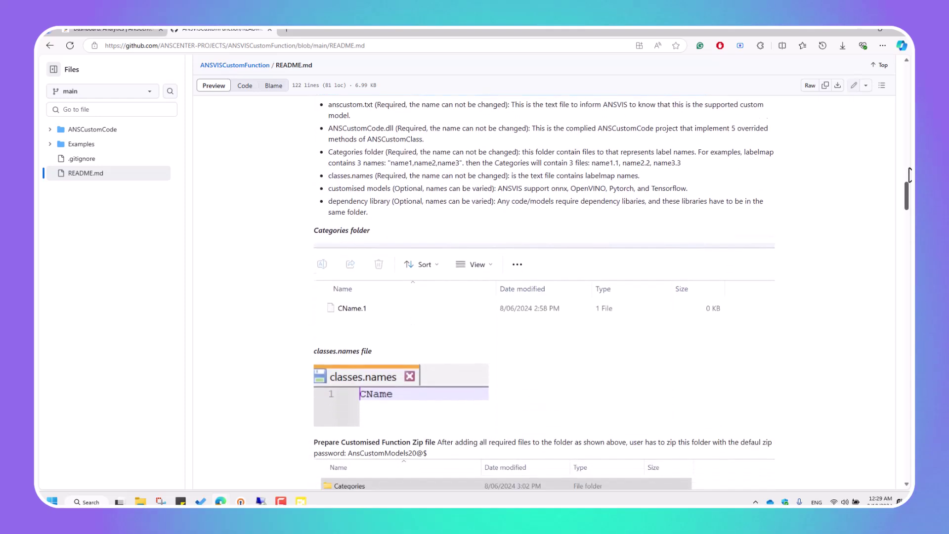
{"action": "scroll", "coordinate": [908, 174], "scroll_direction": "down", "scroll_amount": 5}
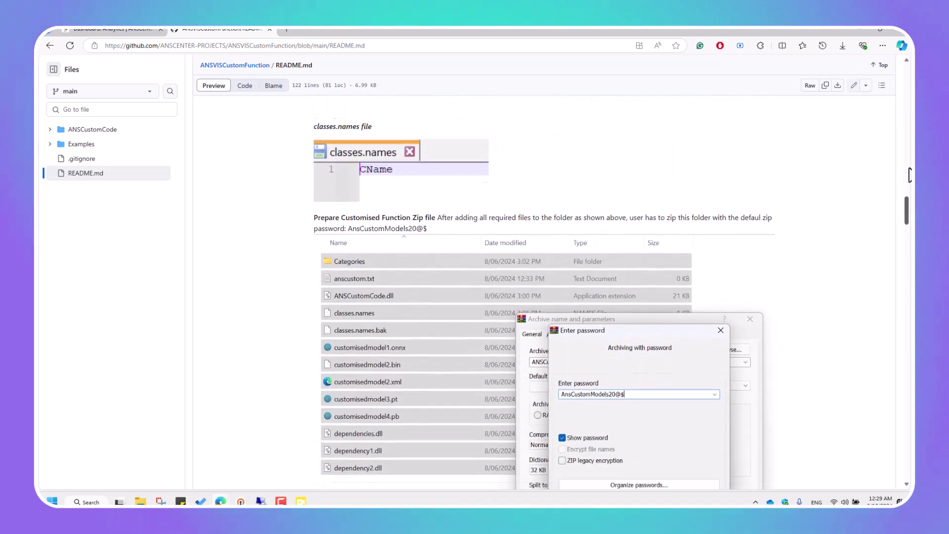
{"action": "scroll", "coordinate": [909, 174], "scroll_direction": "down", "scroll_amount": 5}
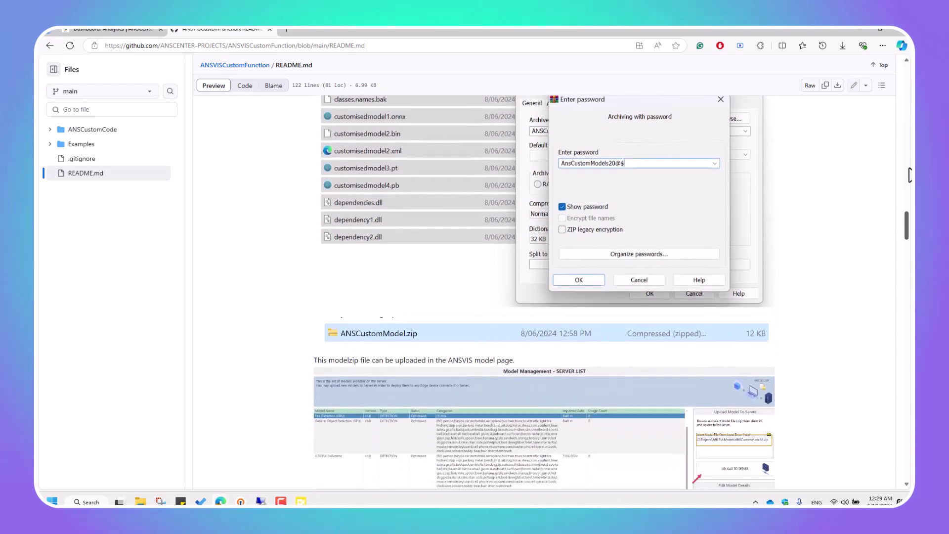
{"action": "scroll", "coordinate": [909, 174], "scroll_direction": "down", "scroll_amount": 1}
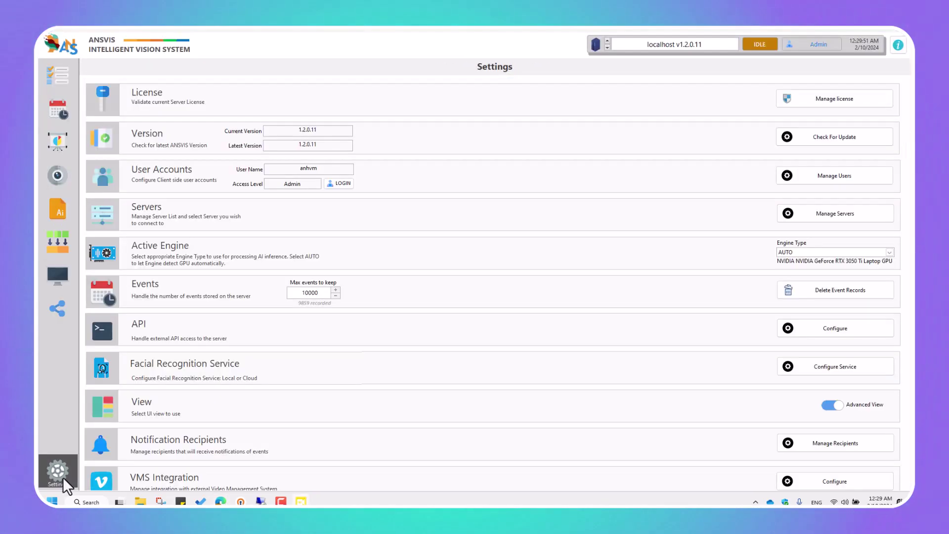
- Review the Server API headers without saving, then go to AI Task Group Management
{"action": "left_click", "coordinate": [805, 330]}
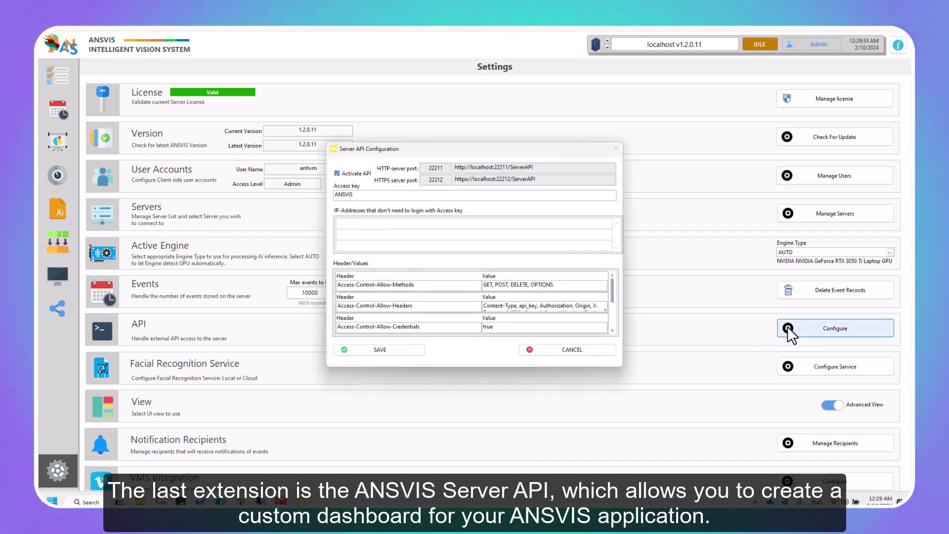
{"action": "left_click_drag", "start_coordinate": [612, 289], "coordinate": [612, 312]}
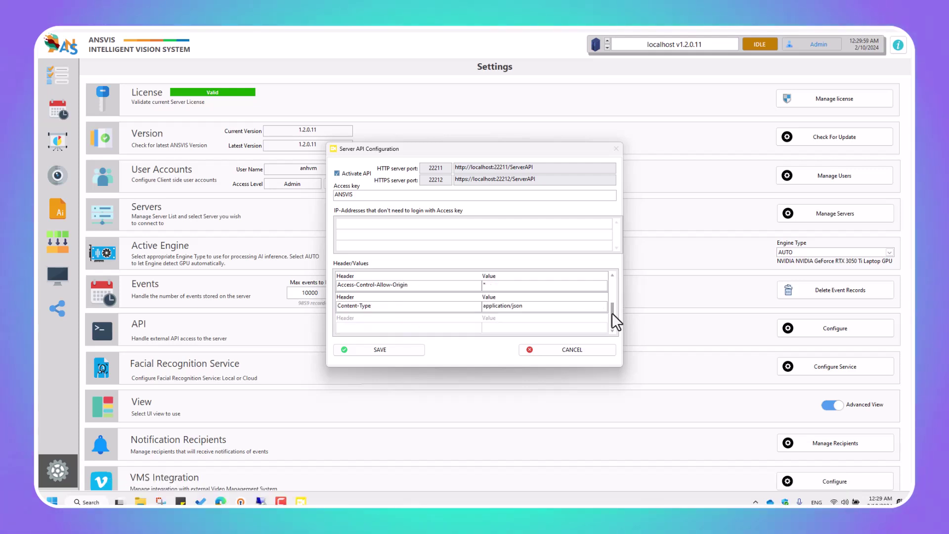
{"action": "left_click", "coordinate": [564, 348]}
{"action": "left_click", "coordinate": [61, 239]}
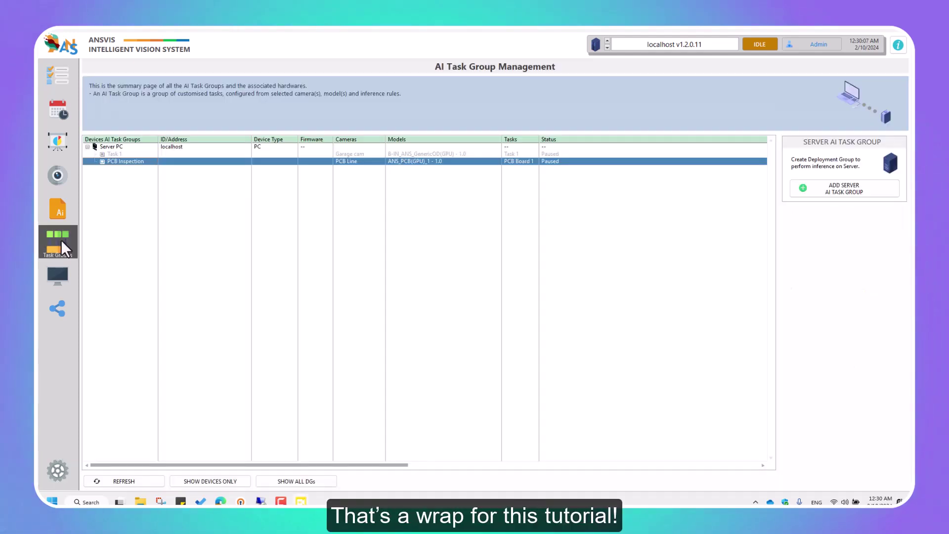